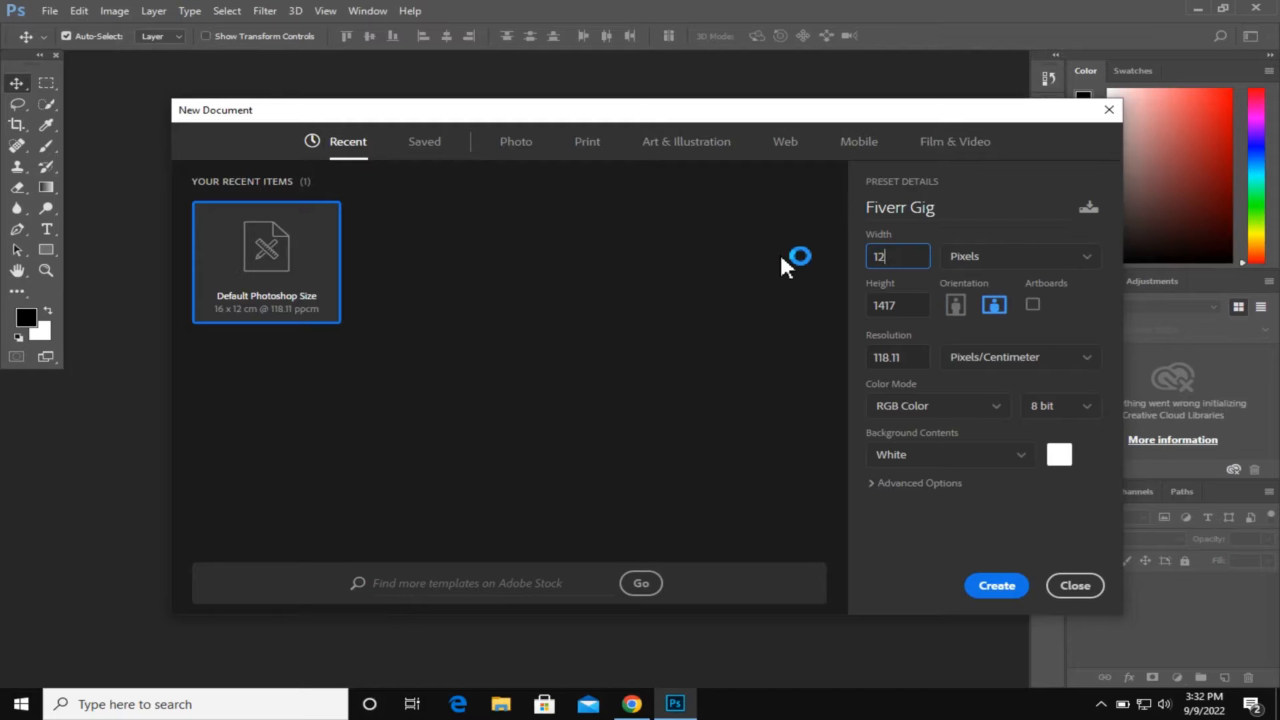
# Create the new document at 1280 × 769 pixels and unlock its Background layer.
pyautogui.click(930, 305)
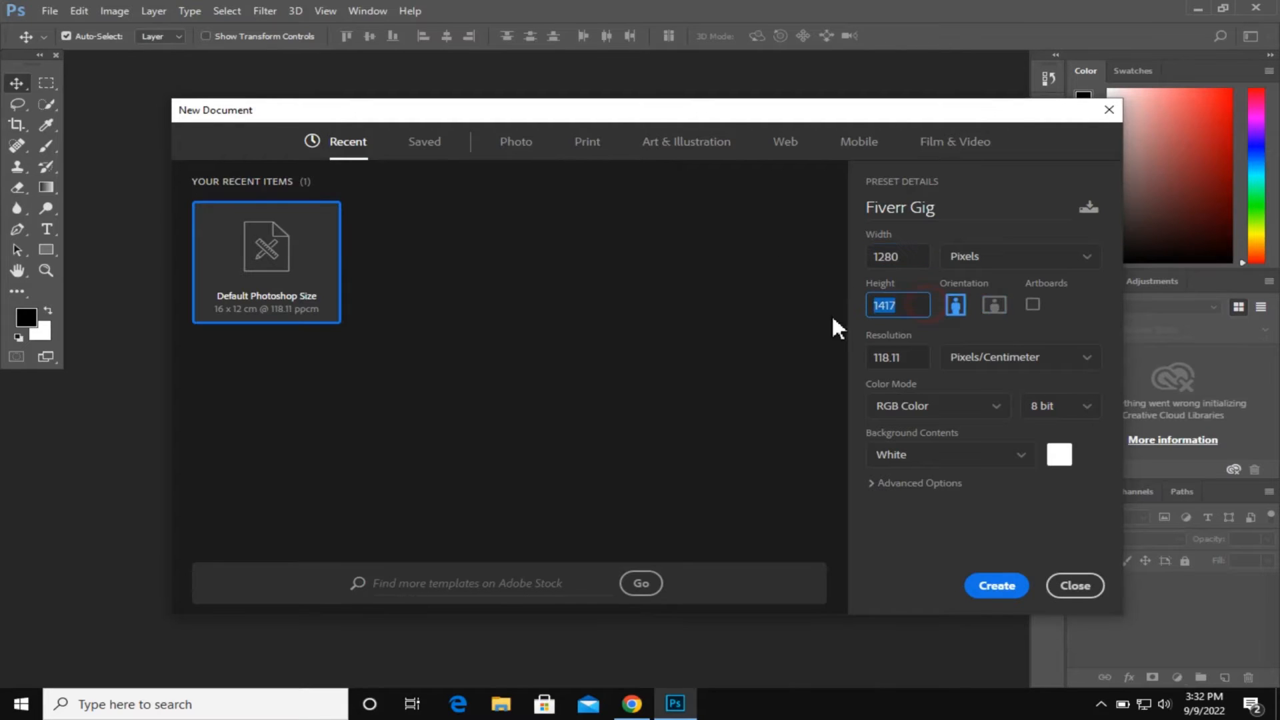
pyautogui.write('769')
pyautogui.click(919, 358)
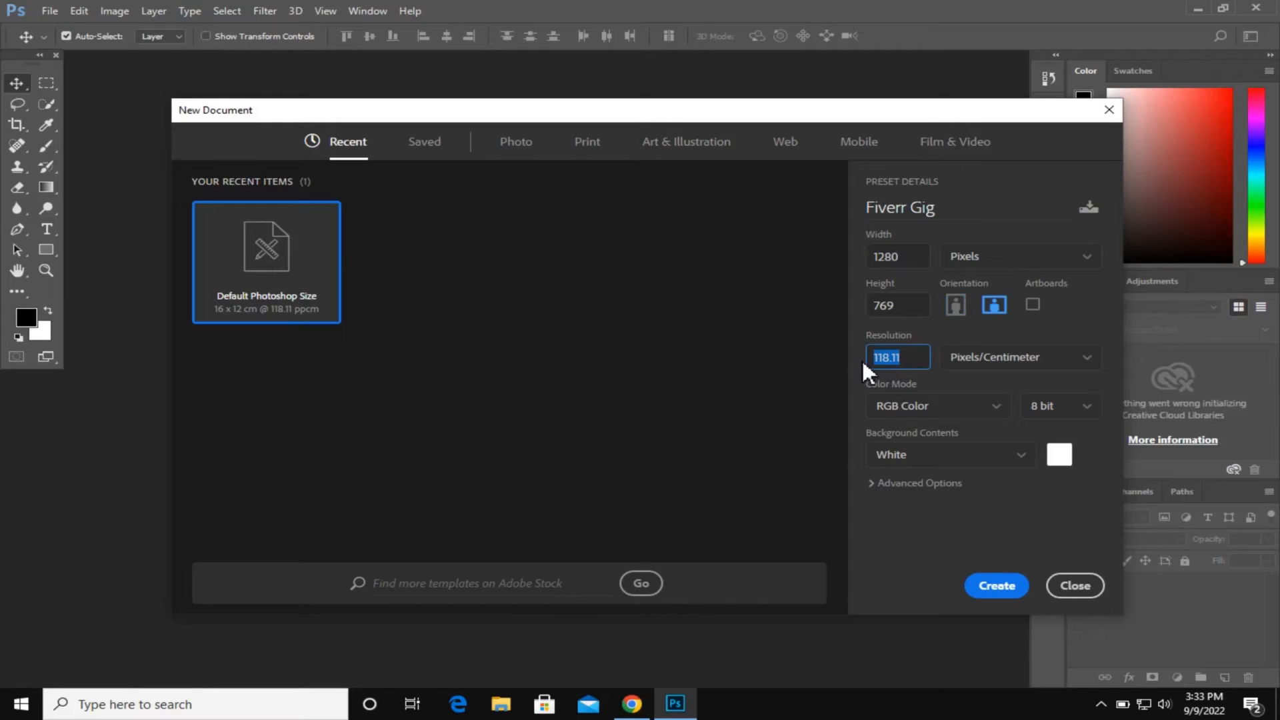
pyautogui.click(996, 576)
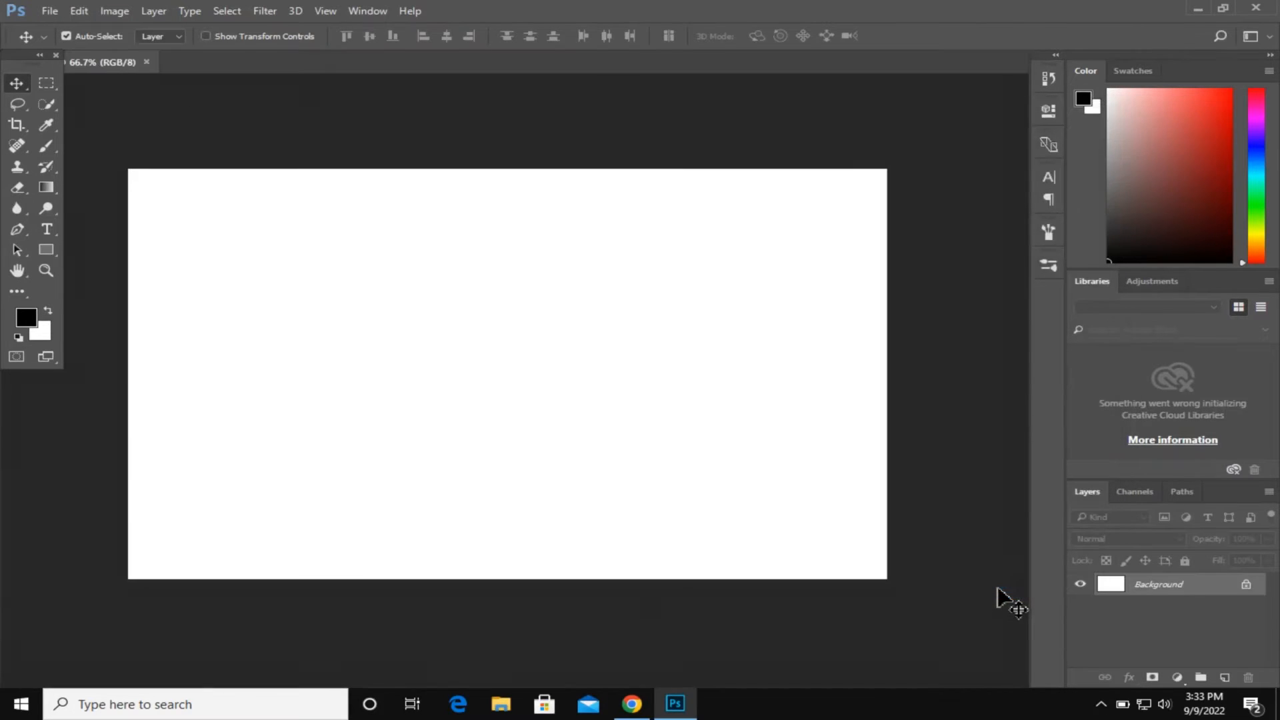
pyautogui.click(1246, 586)
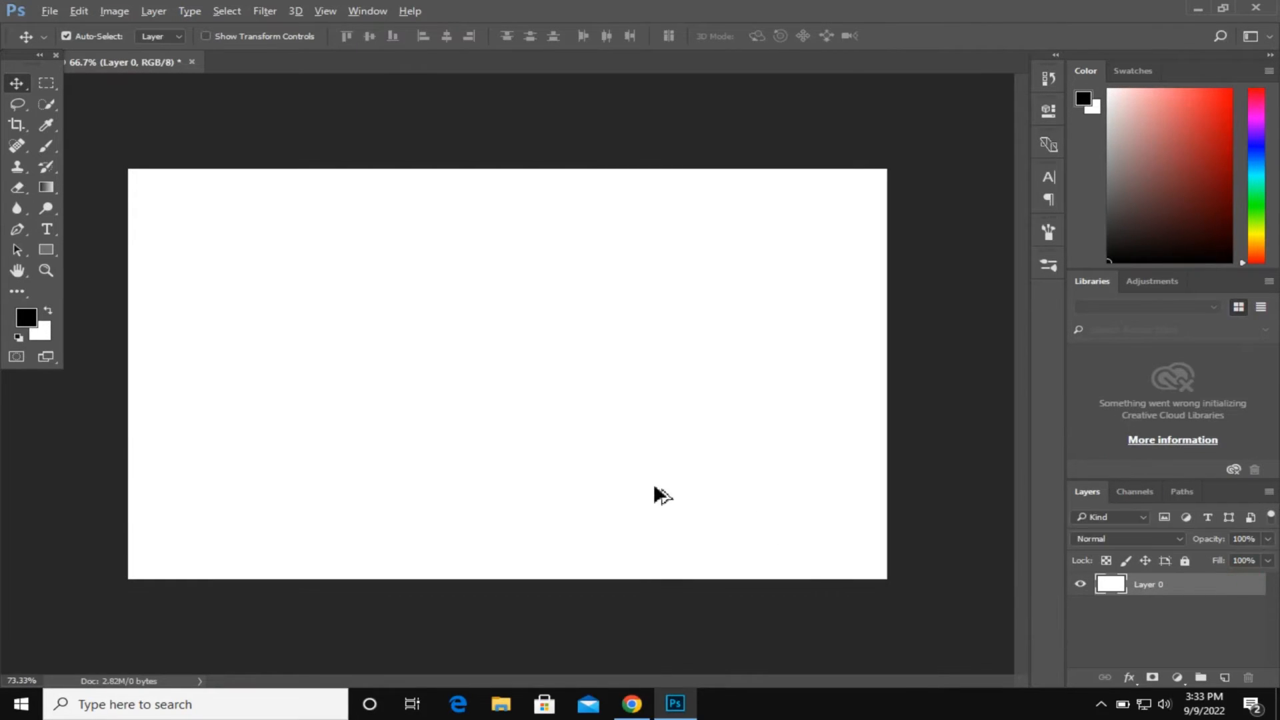
# Place the 93791-playoffs-jazz-utah-yellow-2018-logo-nba image from File Explorer onto the canvas and convert its layer to a smart object.
pyautogui.click(52, 230)
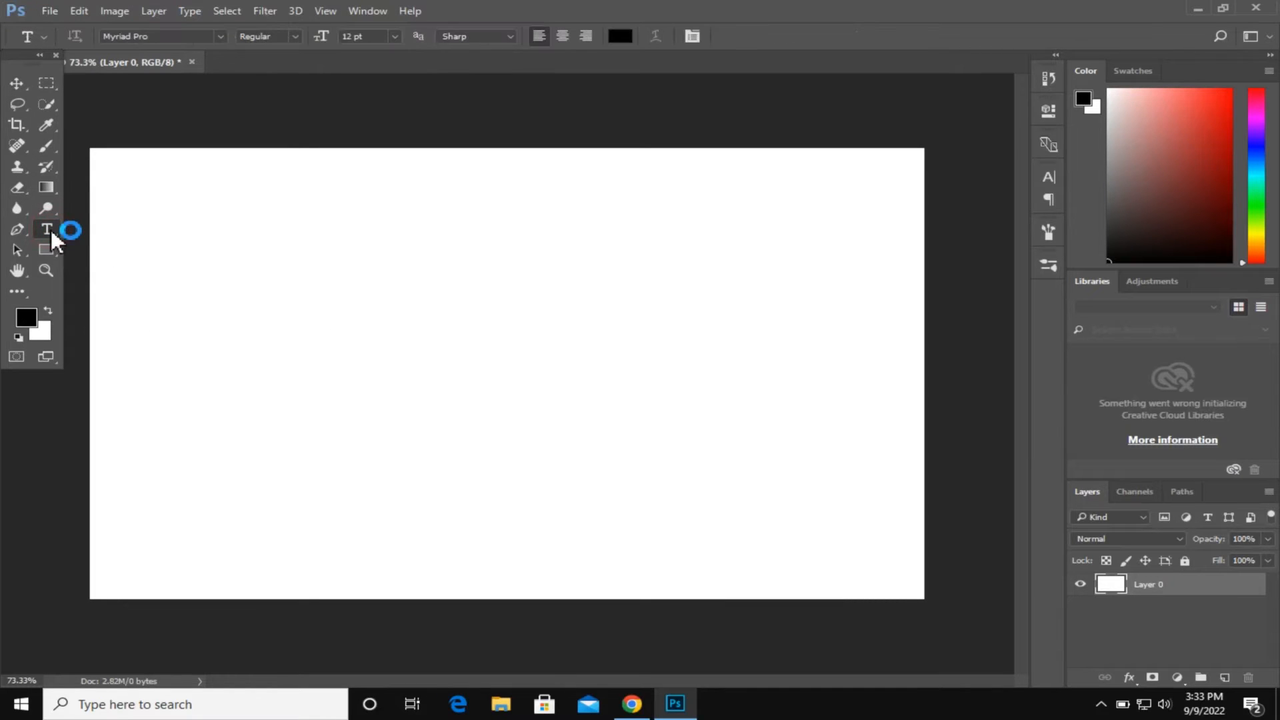
pyautogui.click(499, 707)
pyautogui.click(265, 321)
pyautogui.moveTo(379, 330); pyautogui.dragTo(458, 423)
pyautogui.click(1163, 585)
pyautogui.click(612, 36)
pyautogui.press('t')
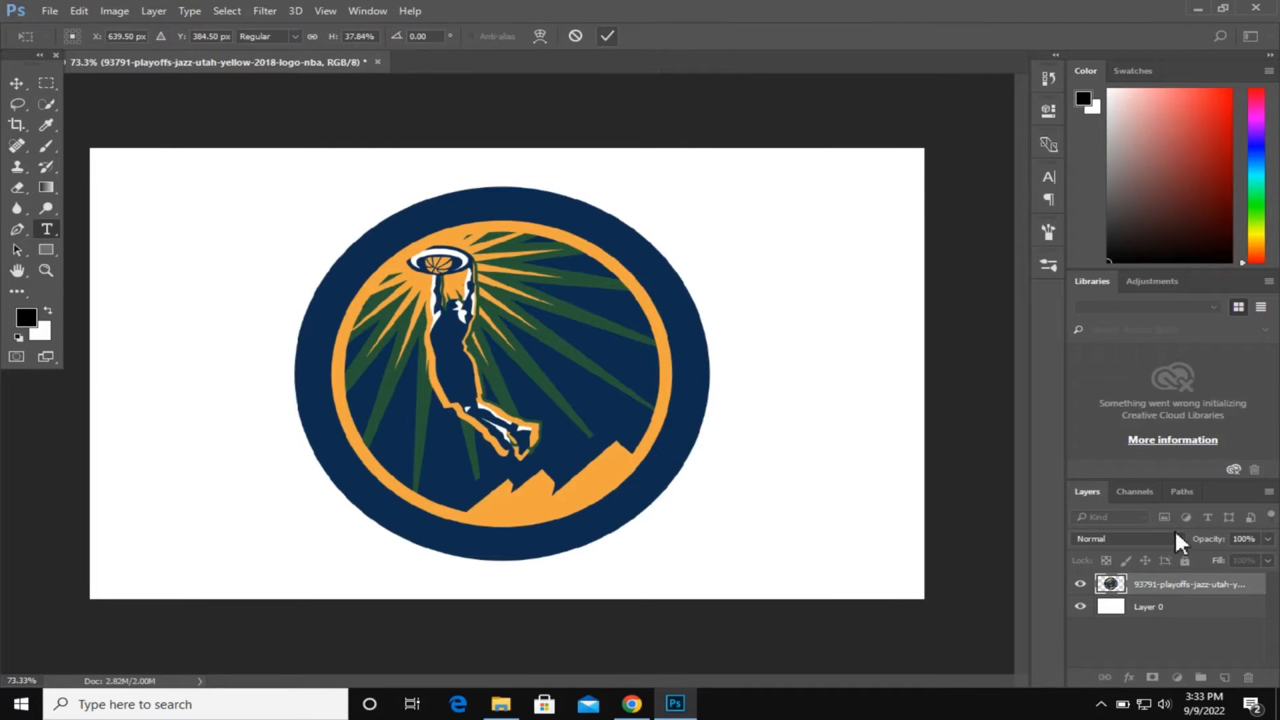
pyautogui.rightClick(1134, 585)
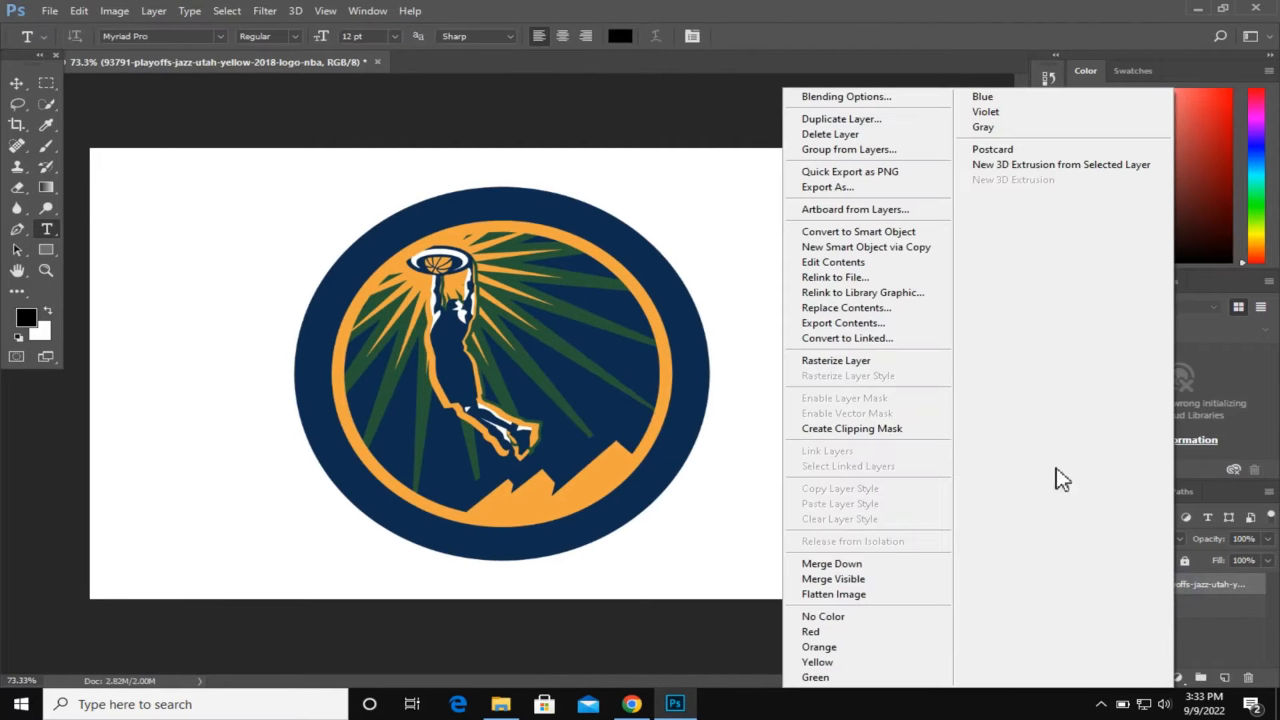
pyautogui.click(867, 232)
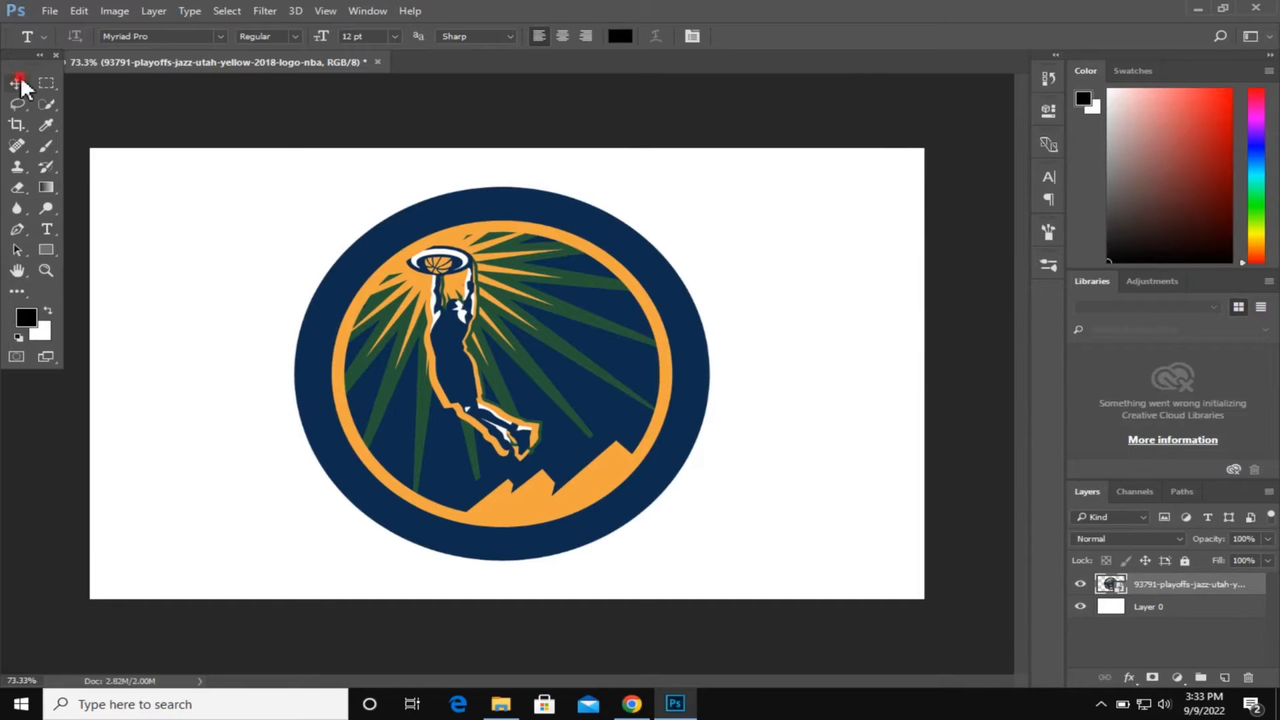
# Scale the round emblem to about half its size and move it to the canvas's lower-right corner.
pyautogui.click(20, 79)
pyautogui.click(258, 38)
pyautogui.moveTo(291, 188); pyautogui.dragTo(392, 274)
pyautogui.click(607, 35)
pyautogui.moveTo(570, 363); pyautogui.dragTo(870, 490)
# Add the text "LOGO" to the canvas in Bahamas Regular at 115 pt.
pyautogui.click(50, 227)
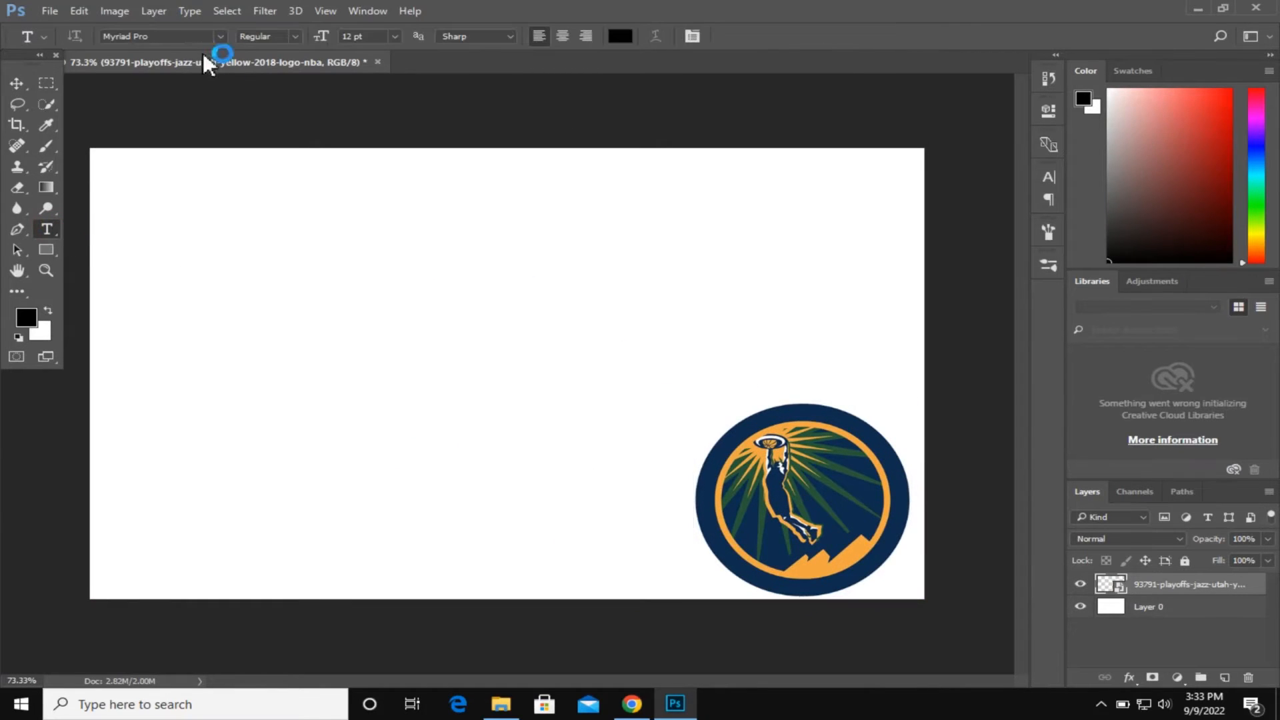
pyautogui.click(183, 32)
pyautogui.write('bahaaha')
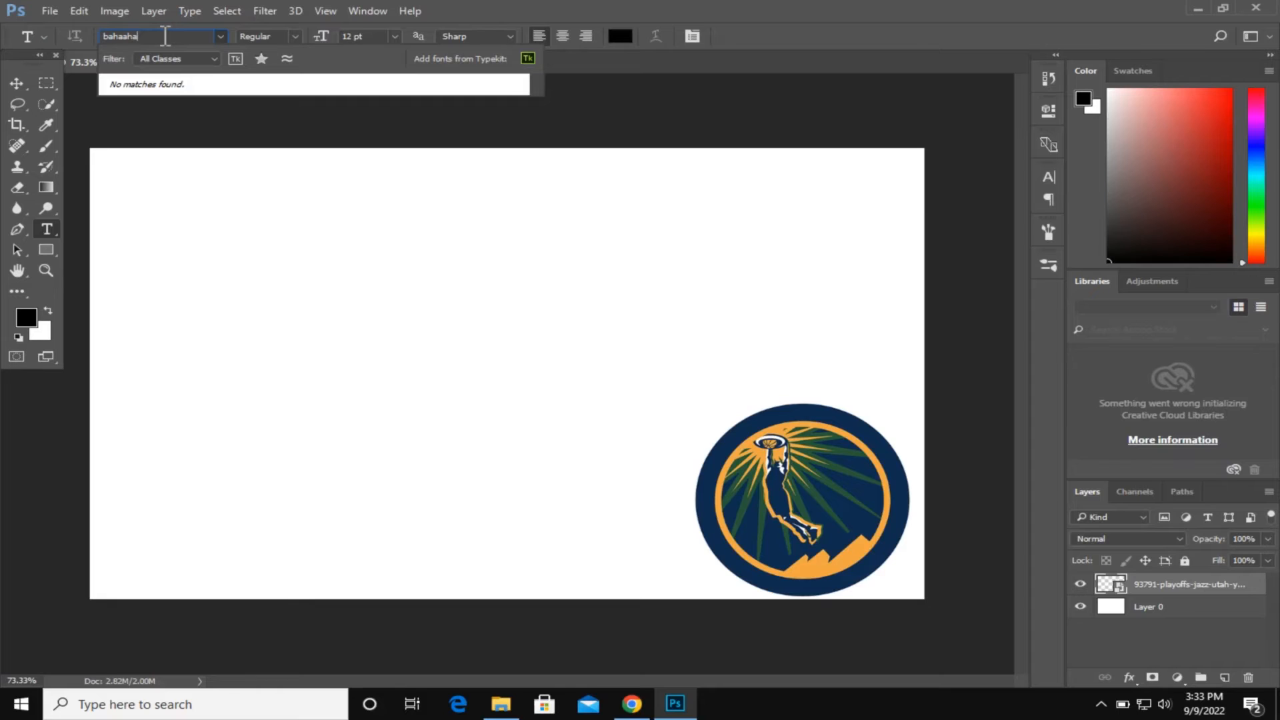
pyautogui.press('BackSpace')
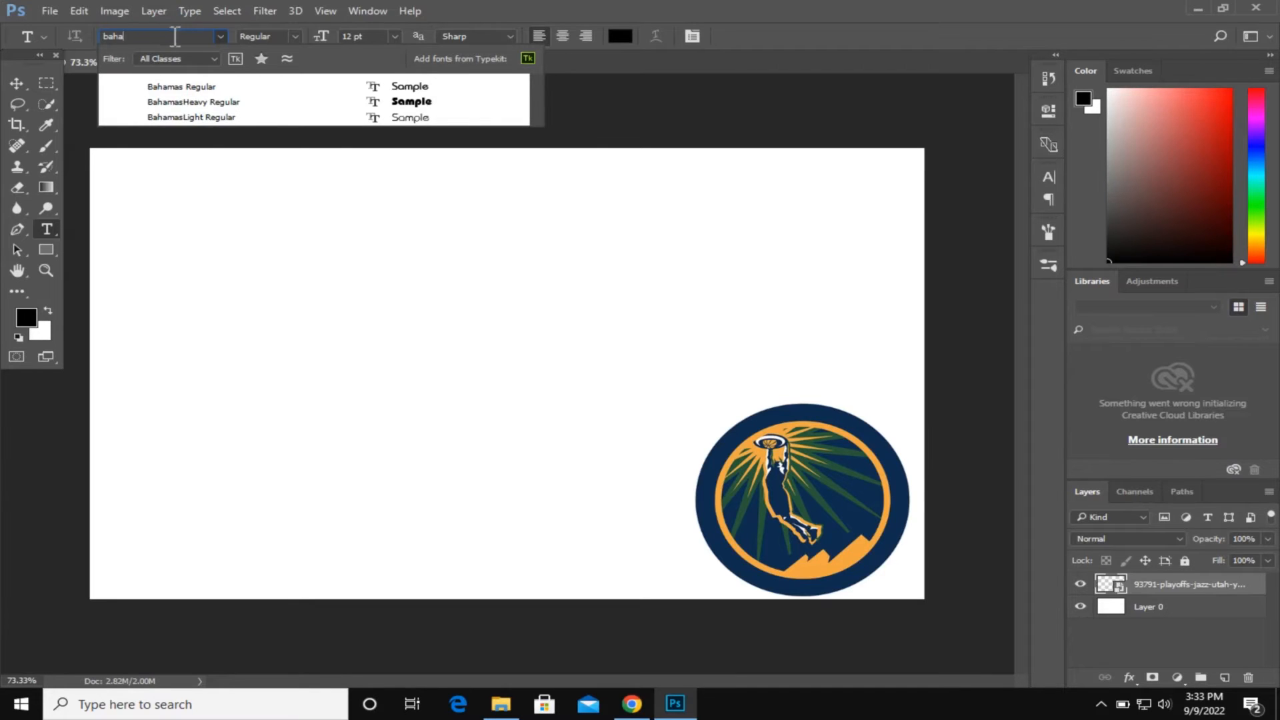
pyautogui.click(200, 85)
pyautogui.click(214, 379)
pyautogui.moveTo(334, 41)
pyautogui.mouseDown()
pyautogui.moveTo(486, 40)
pyautogui.moveTo(317, 40)
pyautogui.mouseUp()
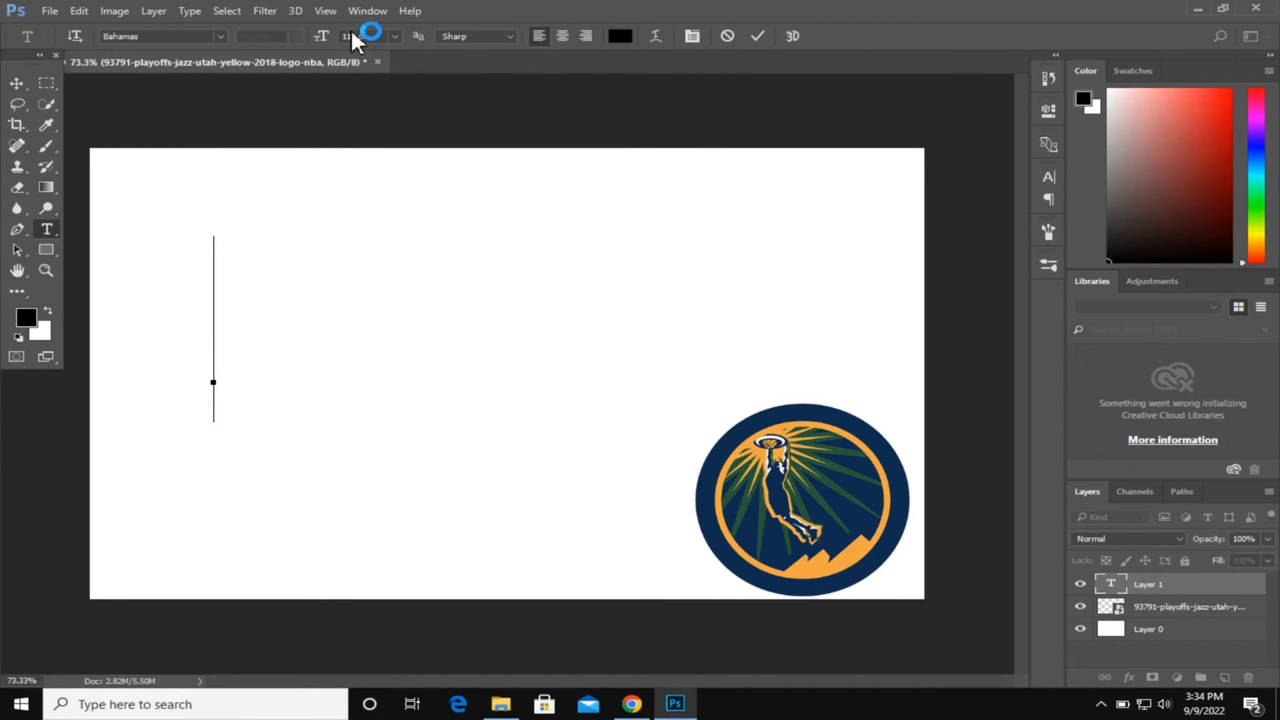
pyautogui.write('LO')
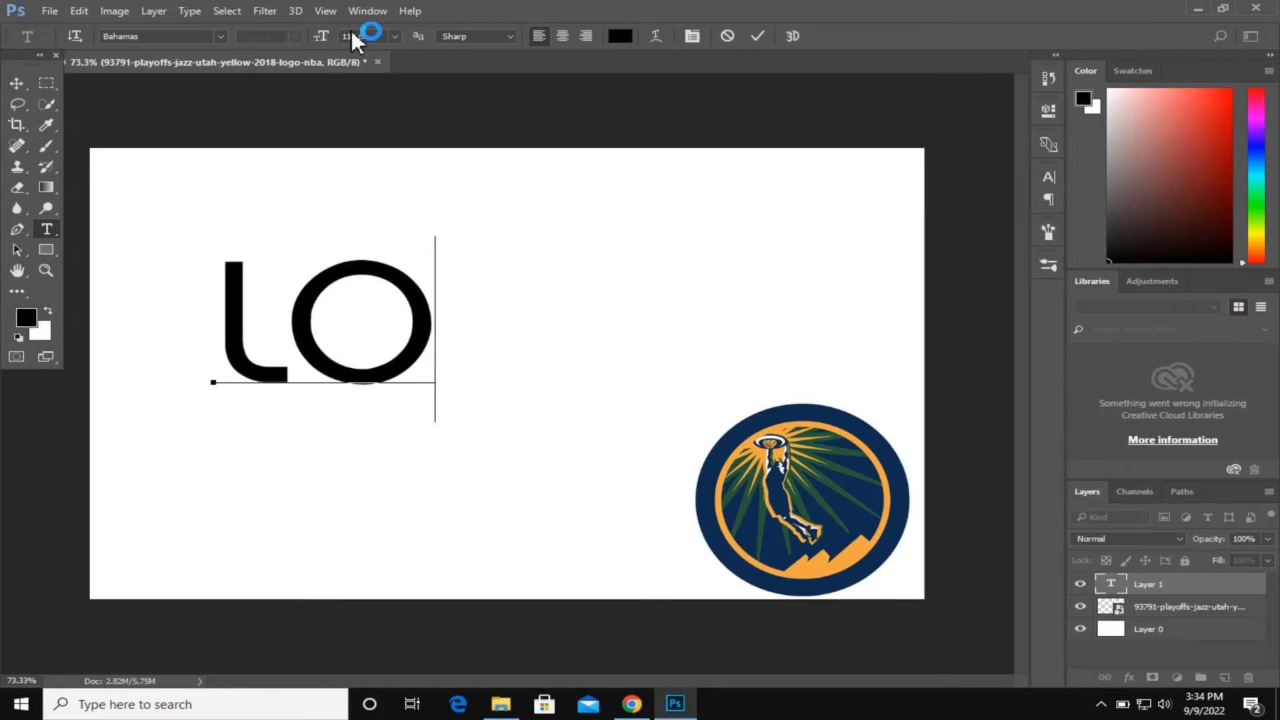
pyautogui.write('GO')
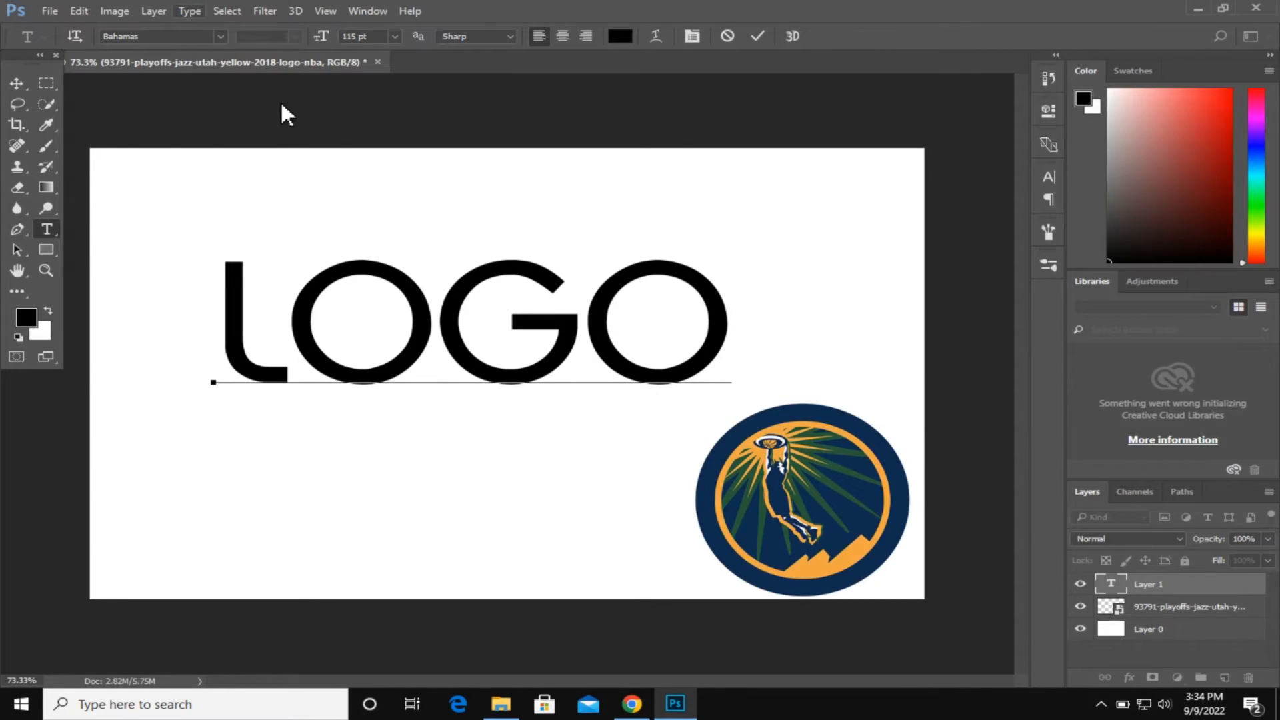
# Enlarge the LOGO text to 151 pt and move it to the middle of the canvas.
pyautogui.hotkey('ctrl', 'a')
pyautogui.moveTo(320, 38); pyautogui.dragTo(352, 43)
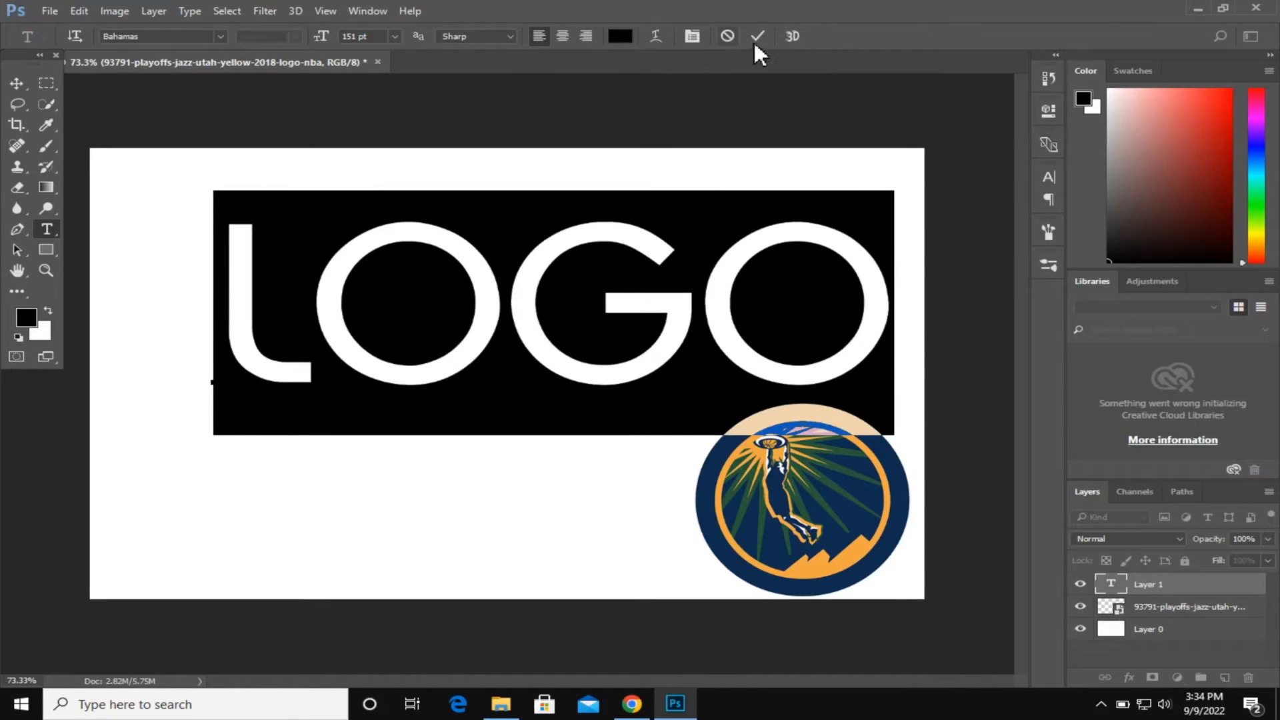
pyautogui.click(758, 36)
pyautogui.click(17, 83)
pyautogui.moveTo(628, 248); pyautogui.dragTo(579, 322)
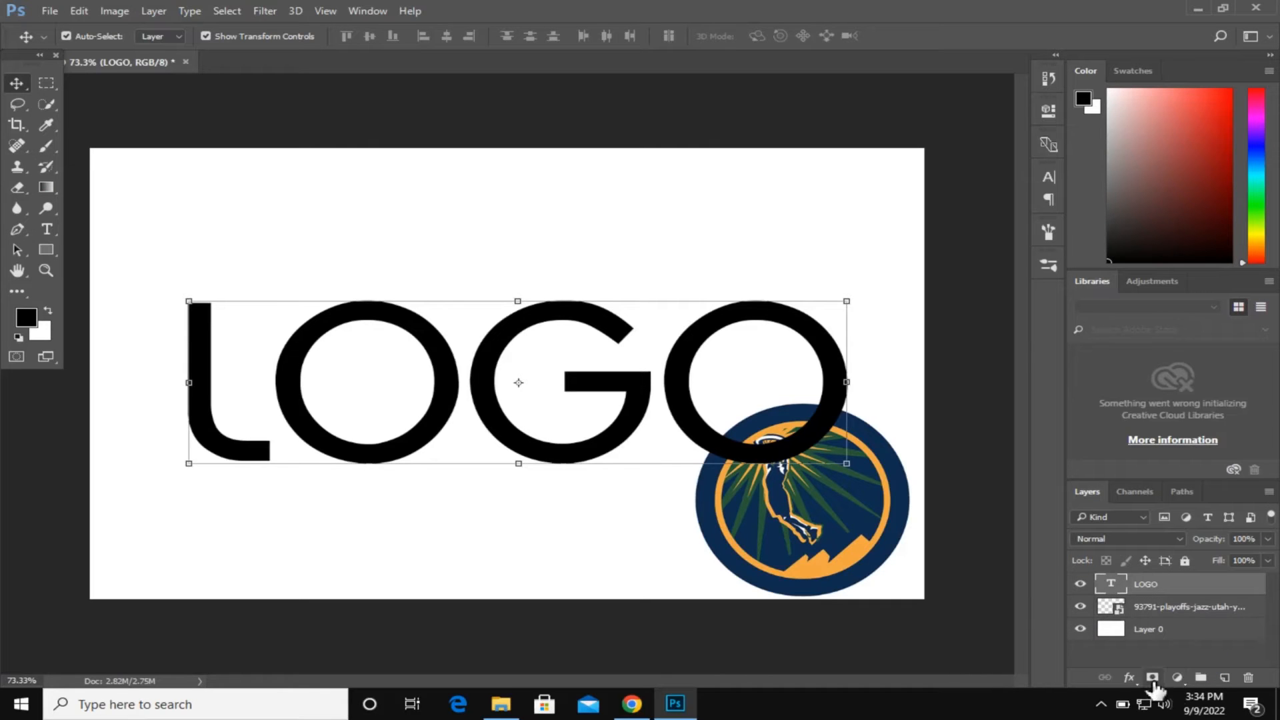
# Select the first O with a circular marquee and add a layer mask from it to the LOGO layer.
pyautogui.click(46, 82)
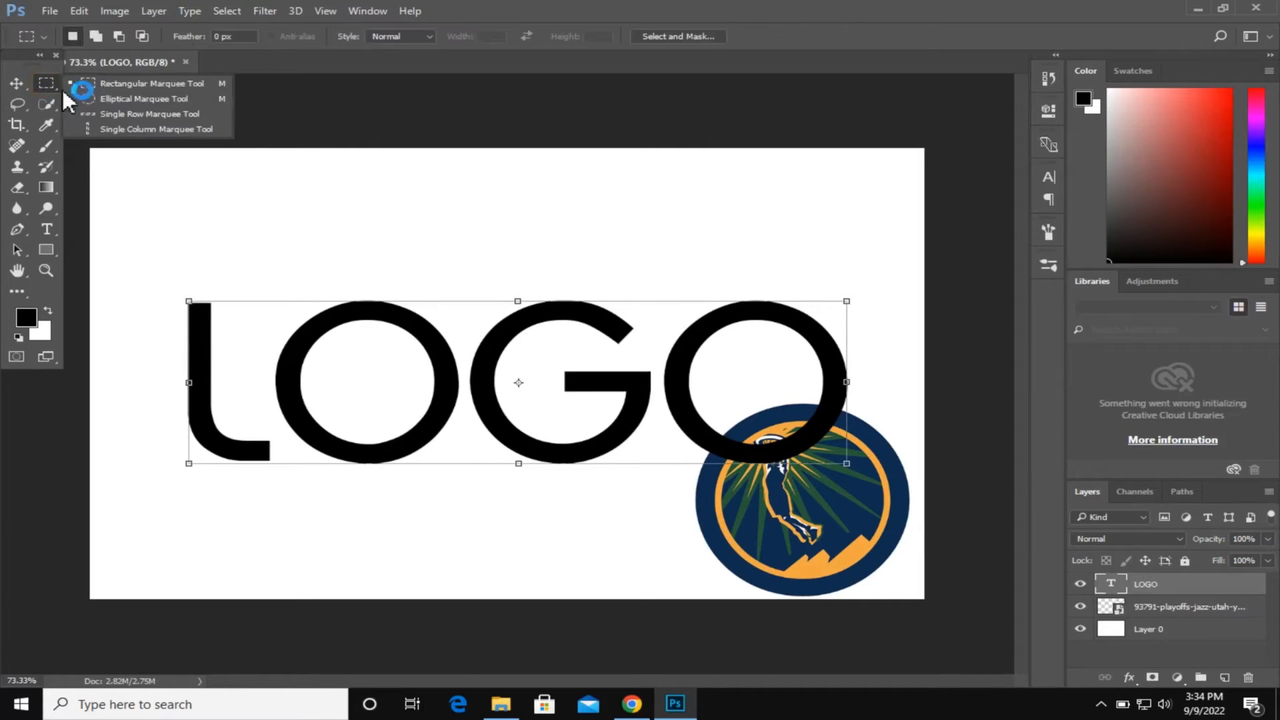
pyautogui.click(120, 100)
pyautogui.moveTo(289, 346); pyautogui.dragTo(465, 474)
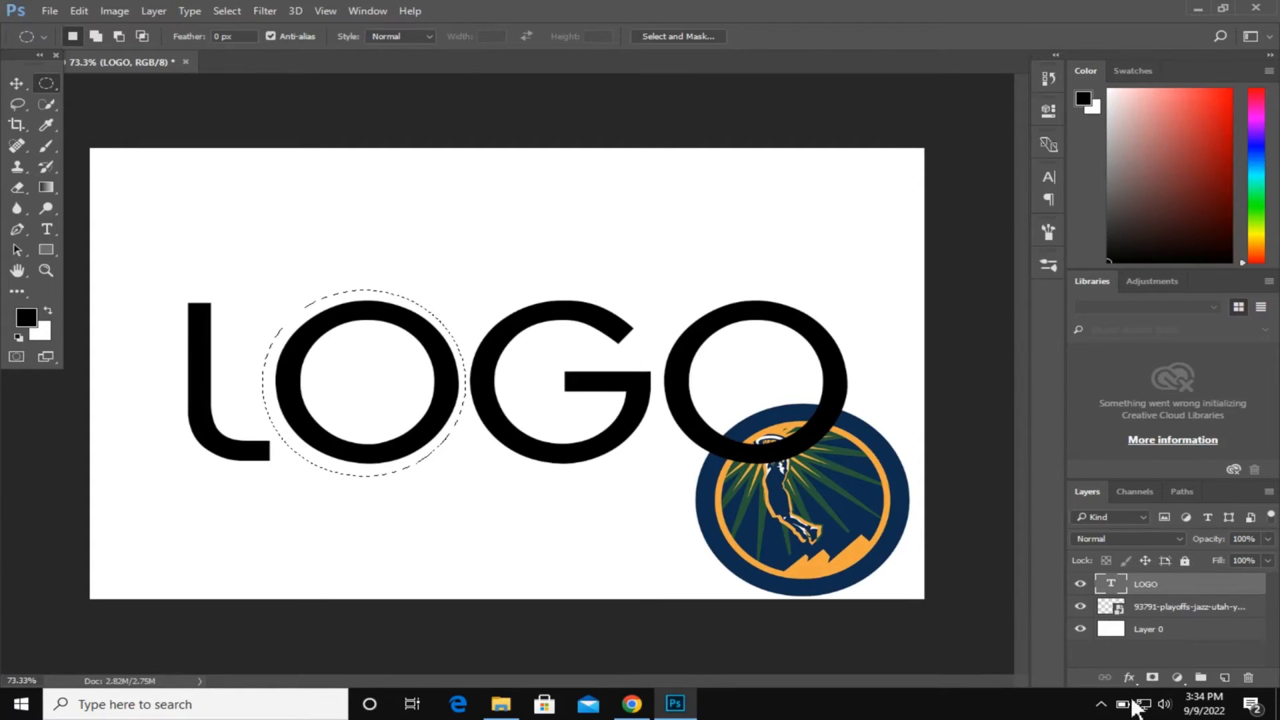
pyautogui.click(1153, 678)
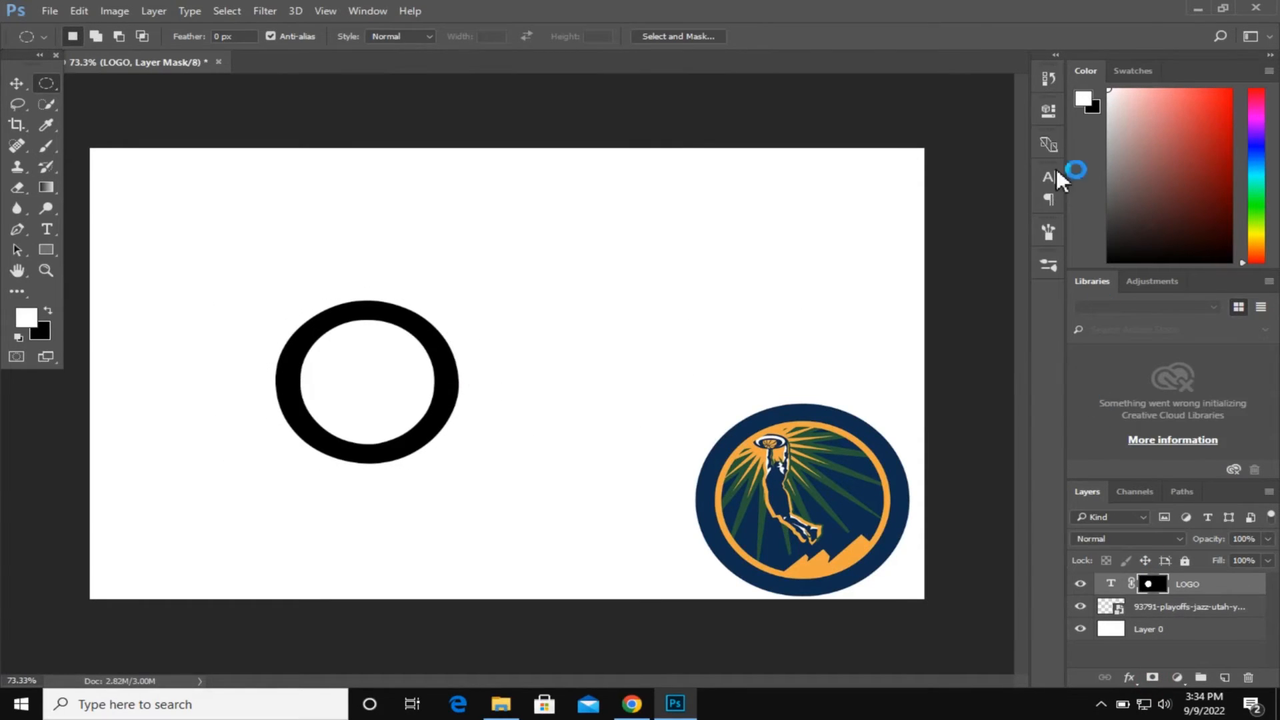
# Invert the LOGO layer's mask in its mask properties to hide the first O.
pyautogui.click(367, 11)
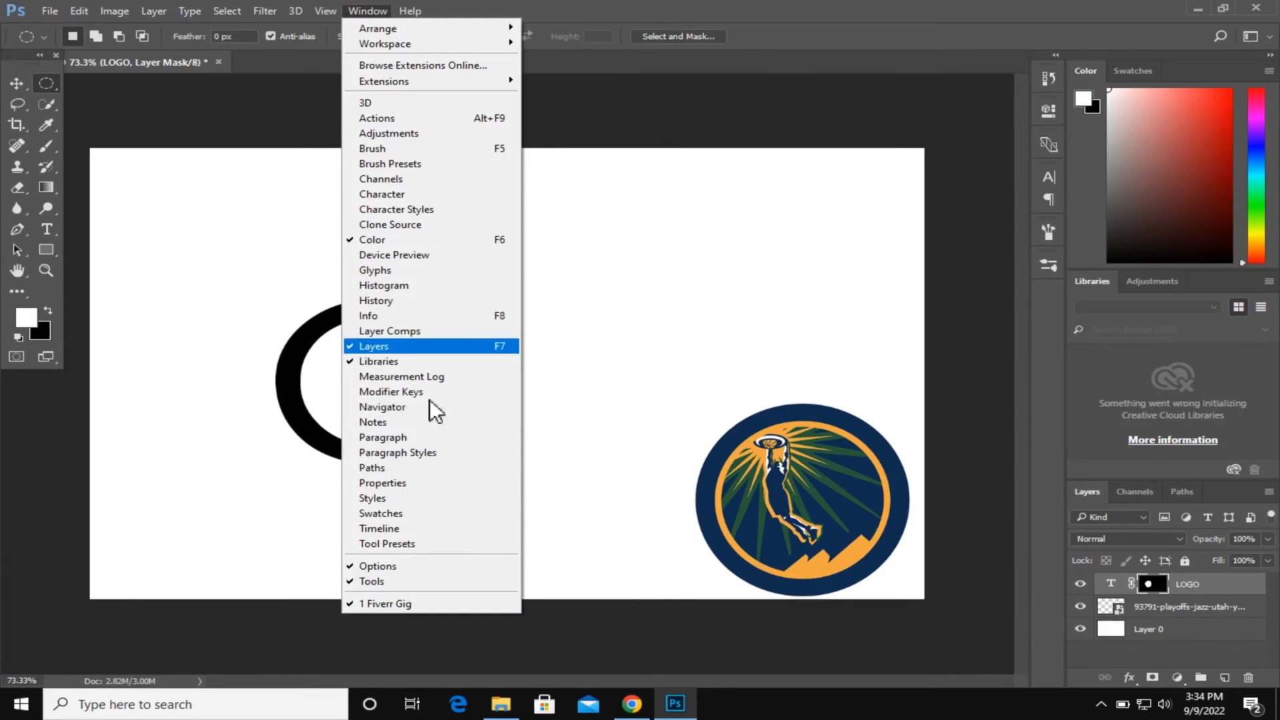
pyautogui.click(424, 486)
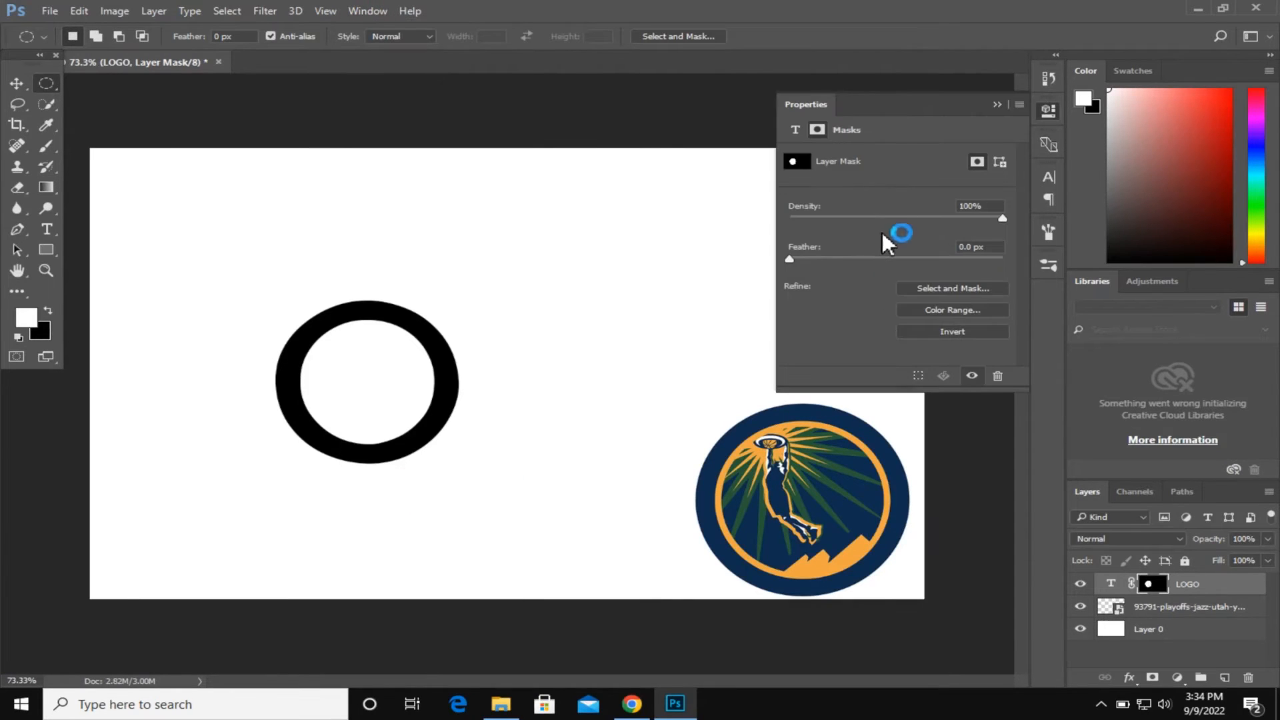
pyautogui.click(965, 336)
pyautogui.click(998, 105)
# Move the round emblem into the gap between the L and the G.
pyautogui.click(17, 84)
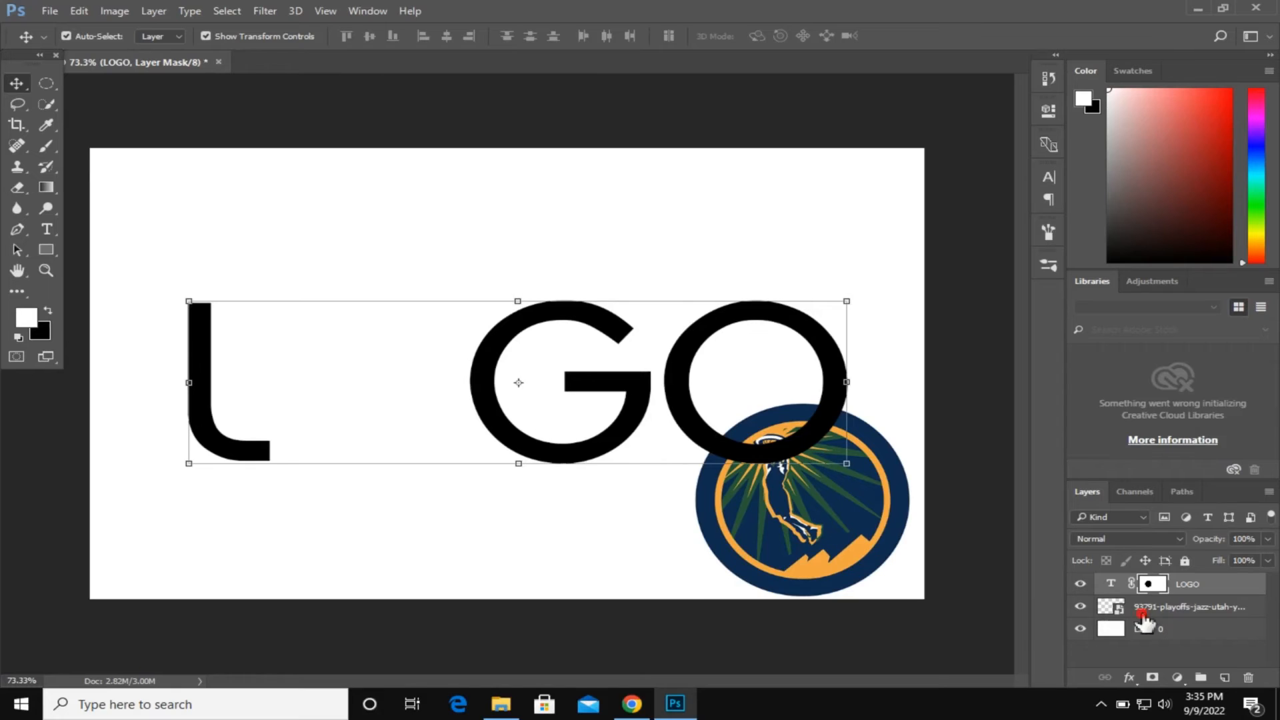
pyautogui.click(827, 540)
pyautogui.moveTo(822, 502); pyautogui.dragTo(389, 383)
pyautogui.click(993, 390)
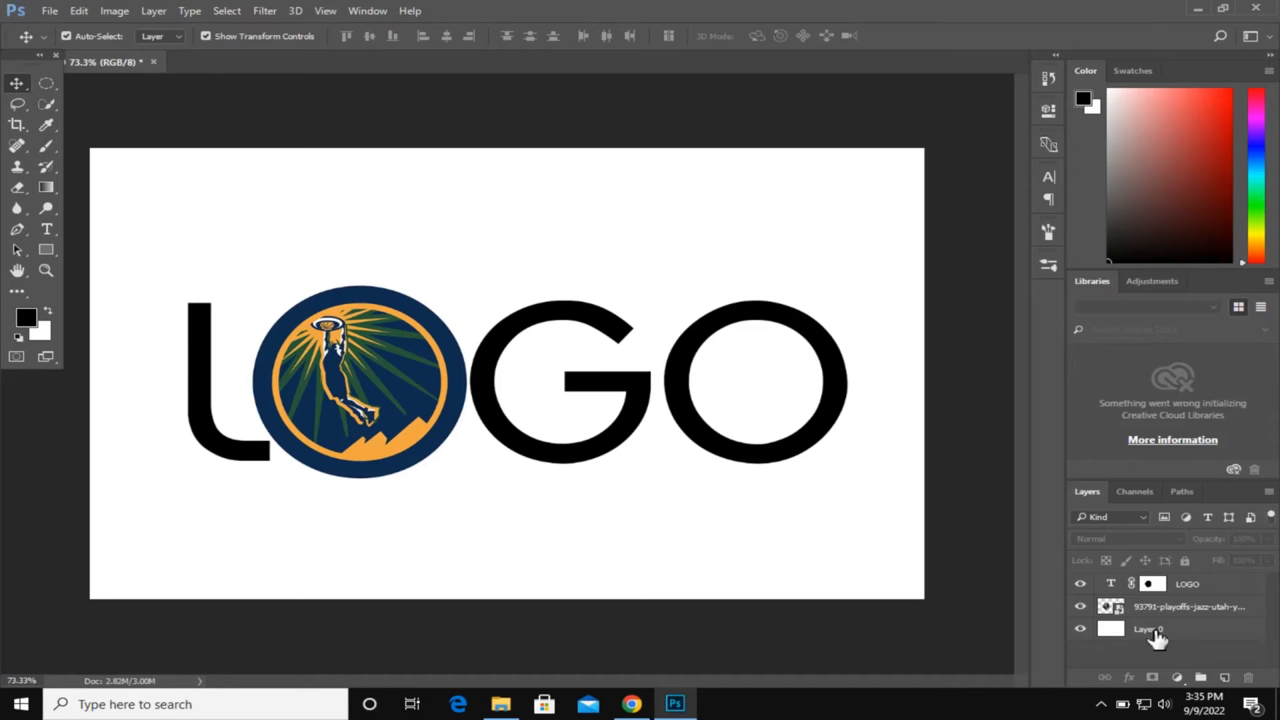
# Set the LOGO text color to the emblem's dark blue, 0f2c4f.
pyautogui.click(1110, 608)
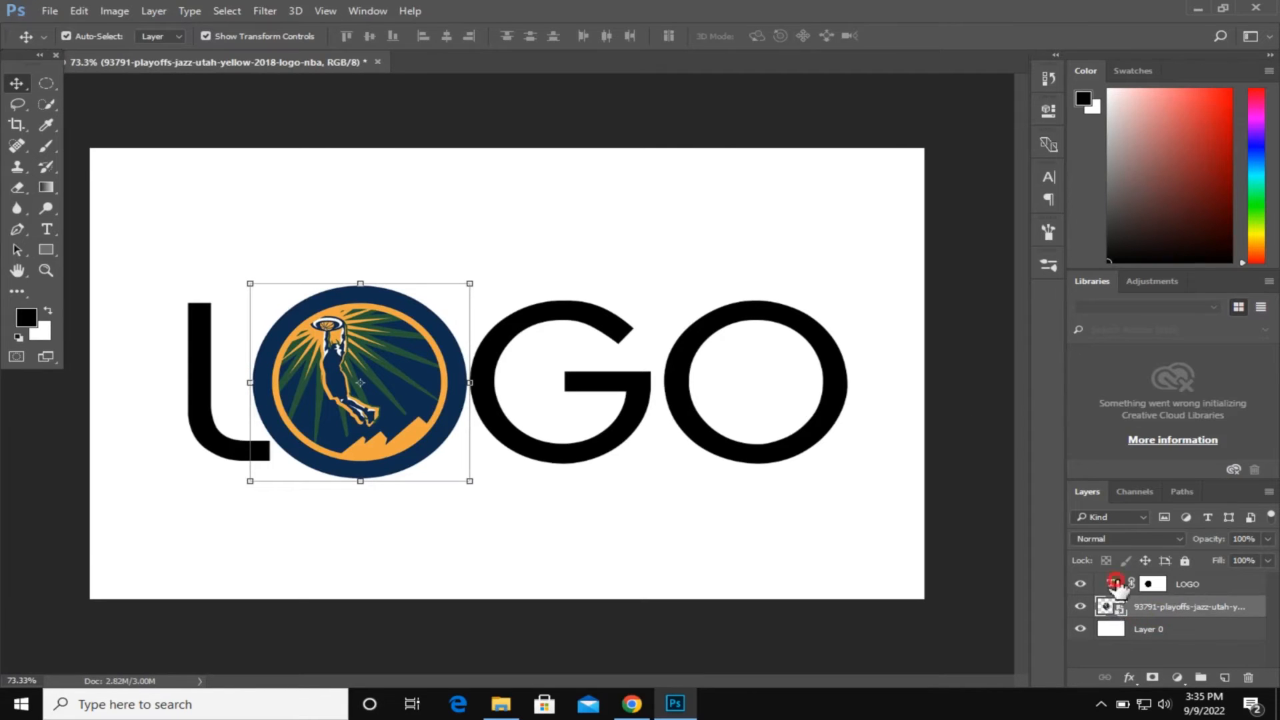
pyautogui.doubleClick(1112, 585)
pyautogui.click(620, 40)
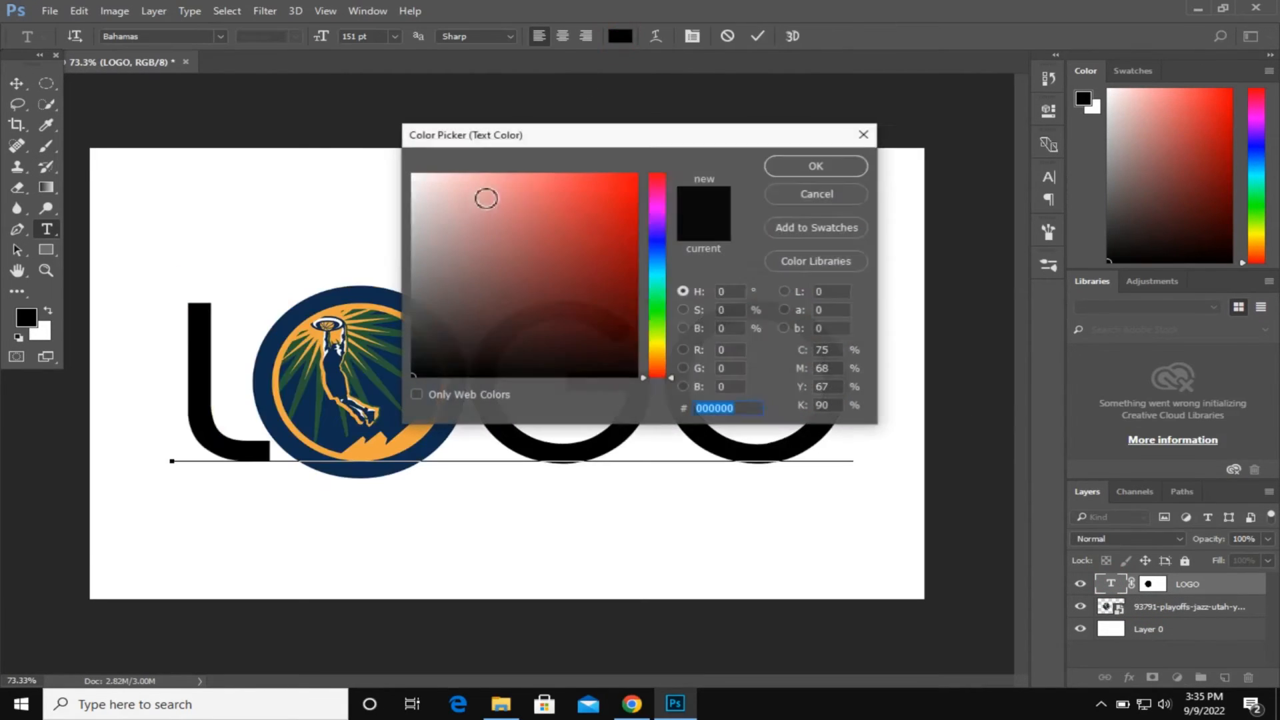
pyautogui.write('0f2c4f')
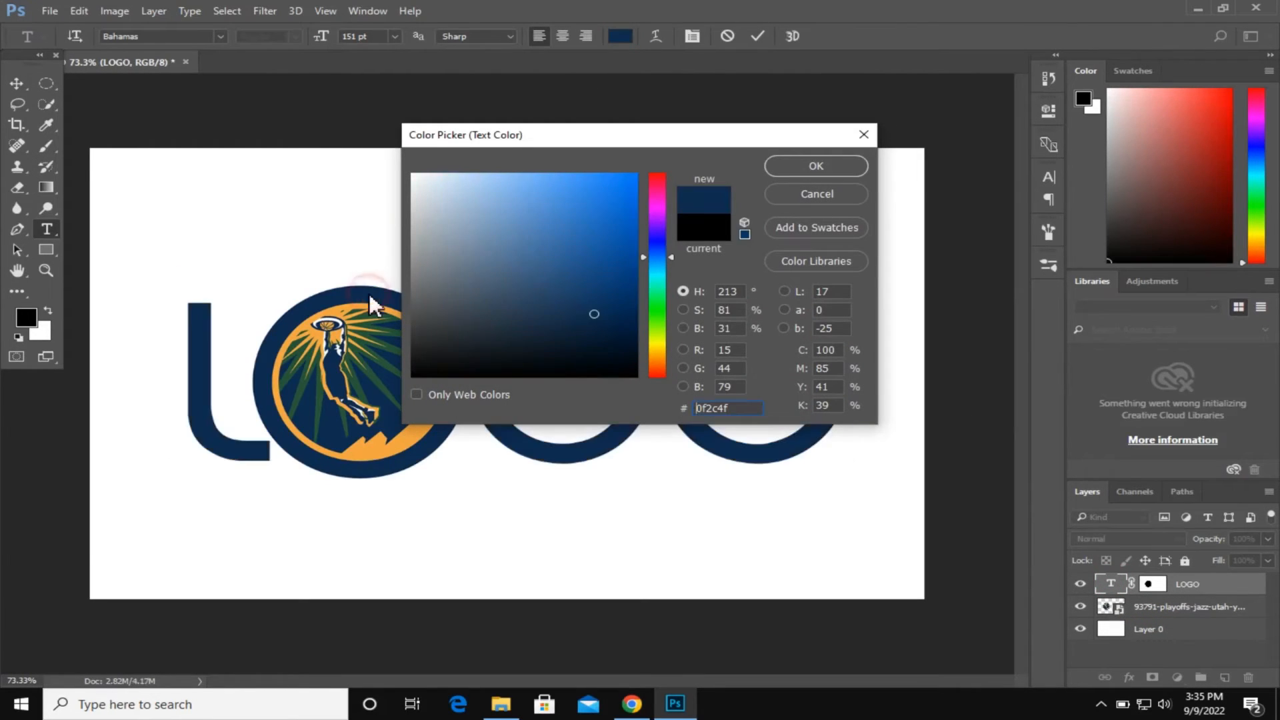
pyautogui.click(814, 165)
pyautogui.click(753, 36)
pyautogui.press('v')
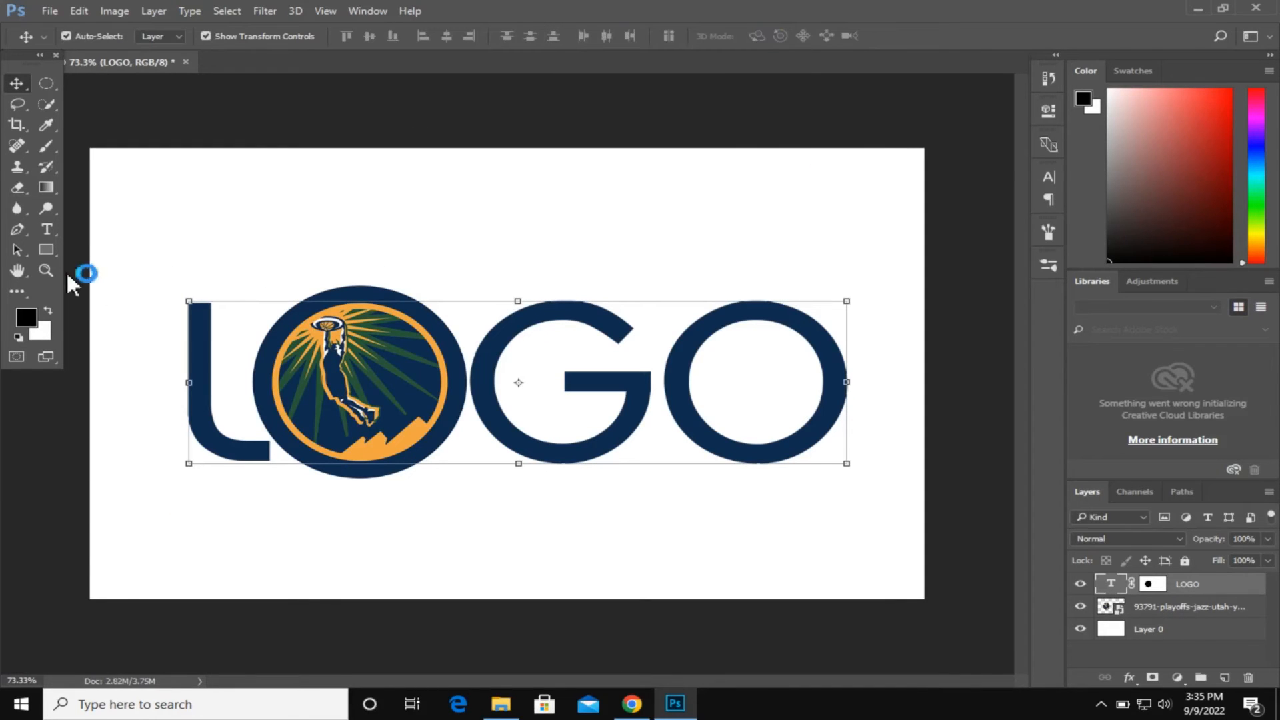
# Add the text "DESIGN" below the LOGO text in Arial Regular at 36.01 pt.
pyautogui.click(46, 228)
pyautogui.click(549, 516)
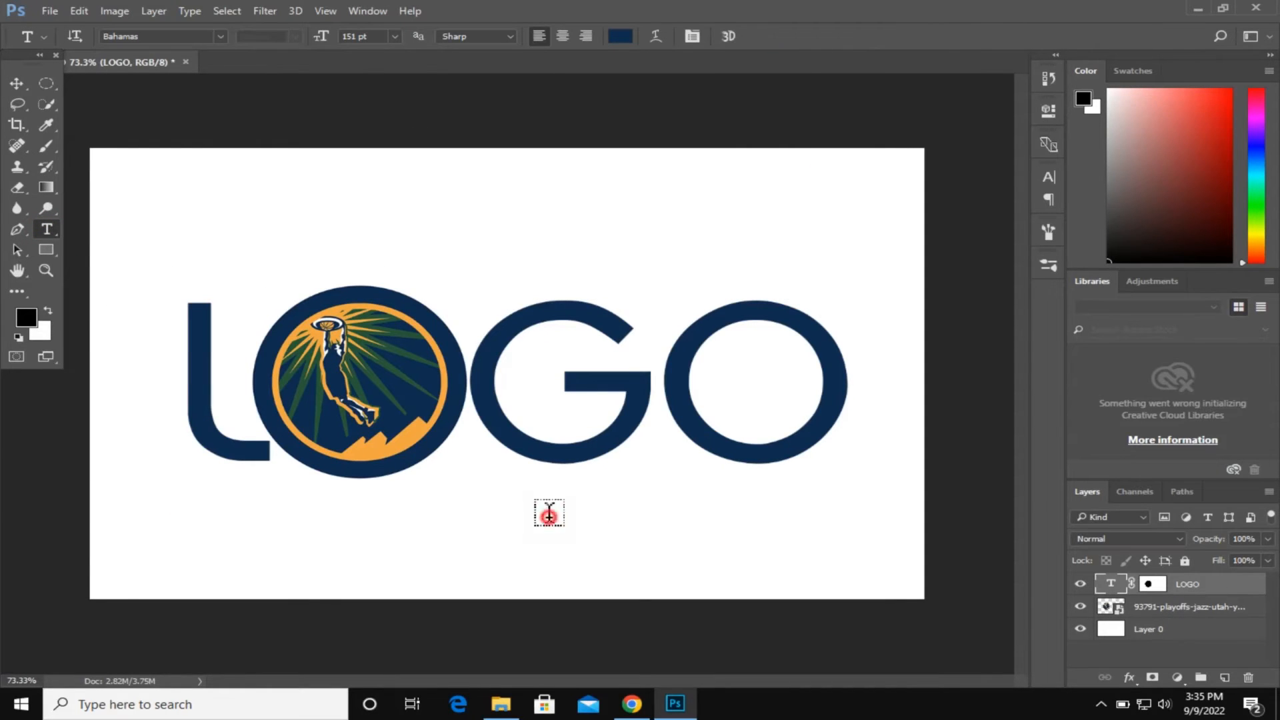
pyautogui.click(224, 34)
pyautogui.write('aria')
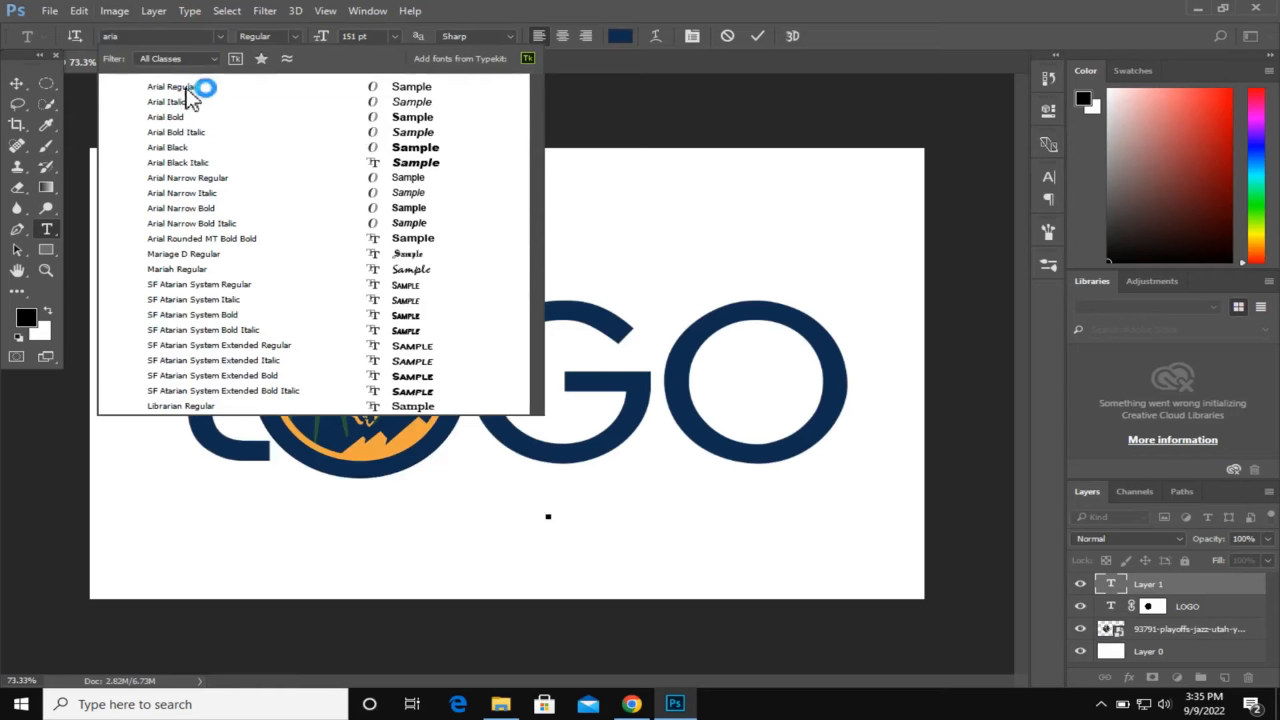
pyautogui.click(187, 87)
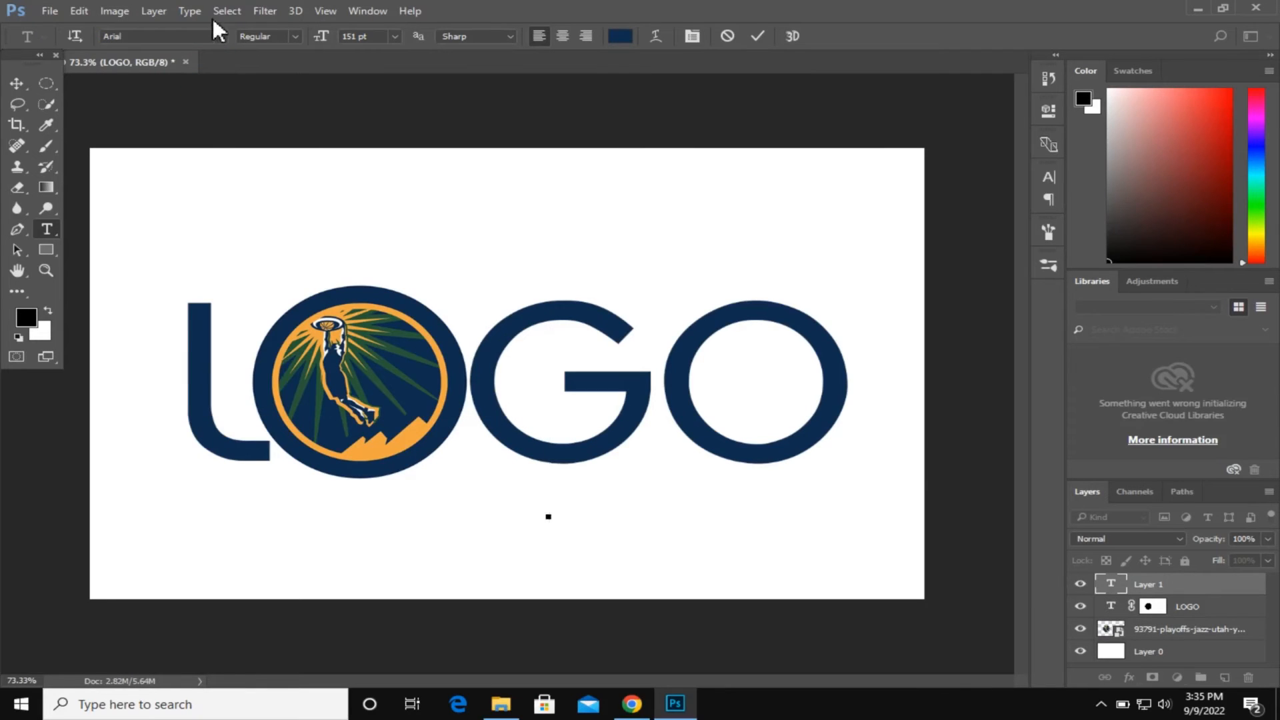
pyautogui.moveTo(321, 42)
pyautogui.mouseDown()
pyautogui.moveTo(199, 40)
pyautogui.moveTo(309, 36)
pyautogui.mouseUp()
pyautogui.write('DES')
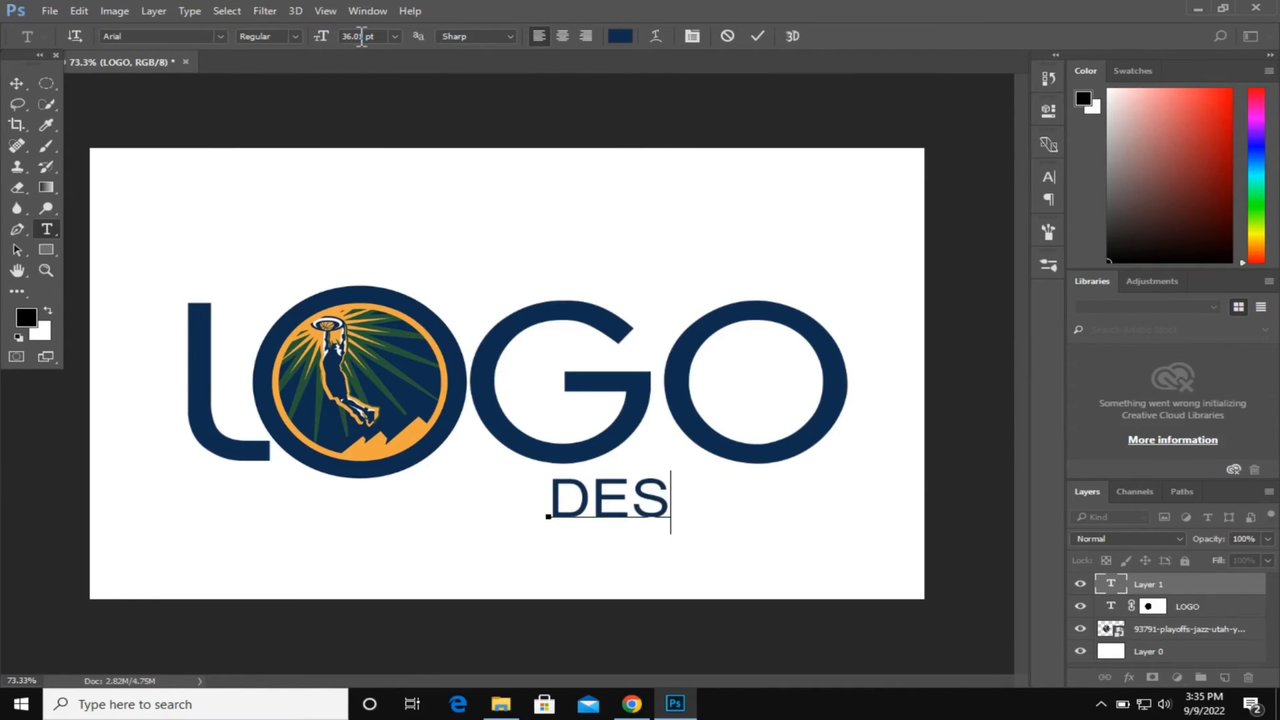
pyautogui.write('IGN')
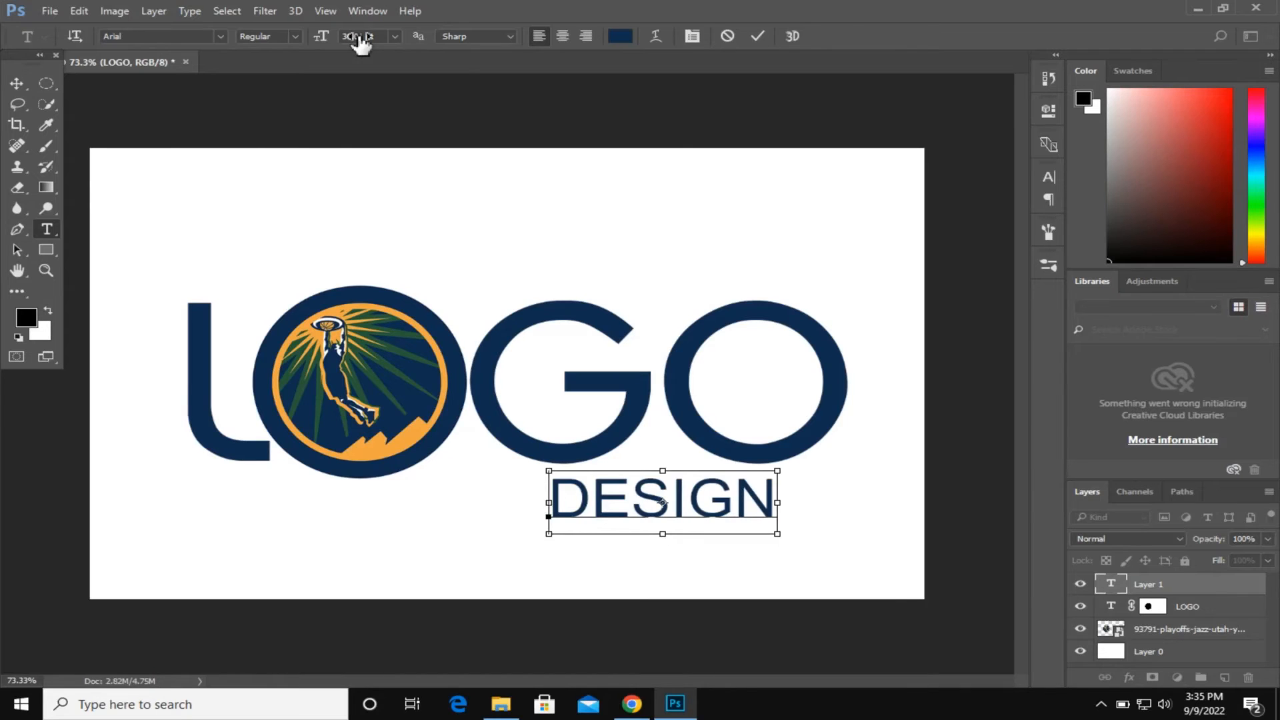
# Set the DESIGN text to the Black style and center it horizontally on the canvas beneath LOGO.
pyautogui.hotkey('ctrl', 'a')
pyautogui.click(294, 36)
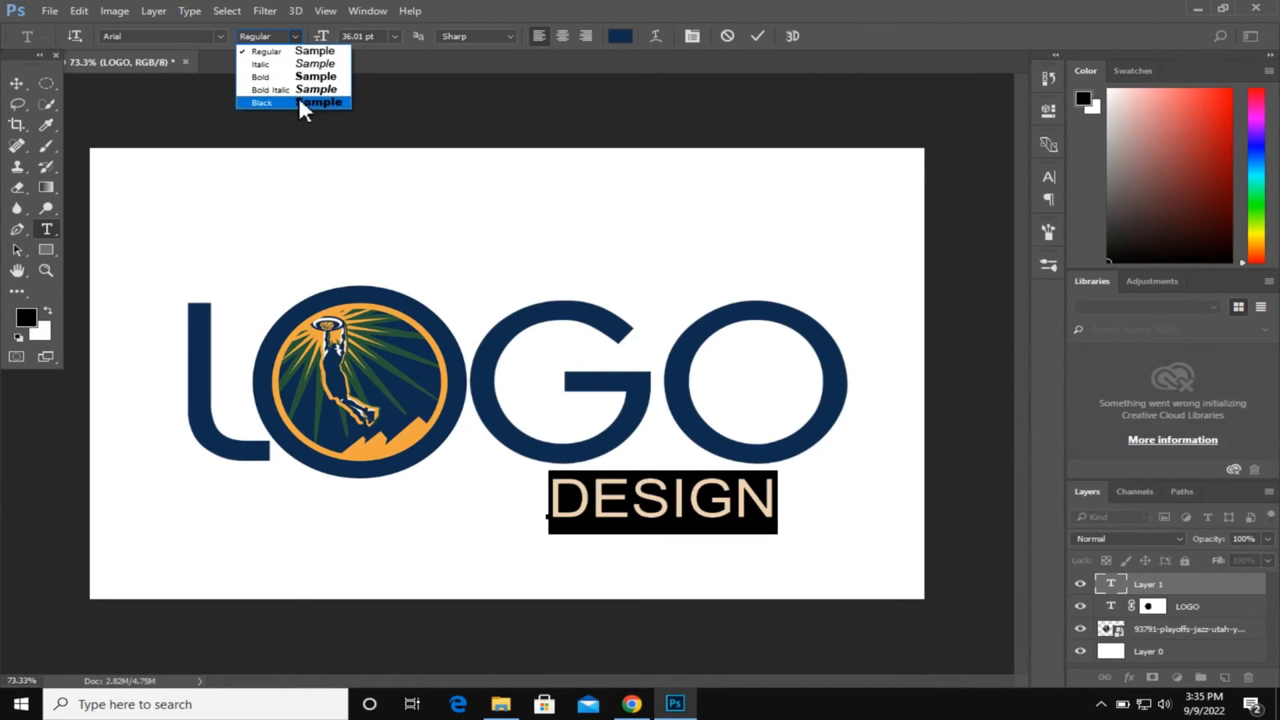
pyautogui.click(301, 103)
pyautogui.click(757, 36)
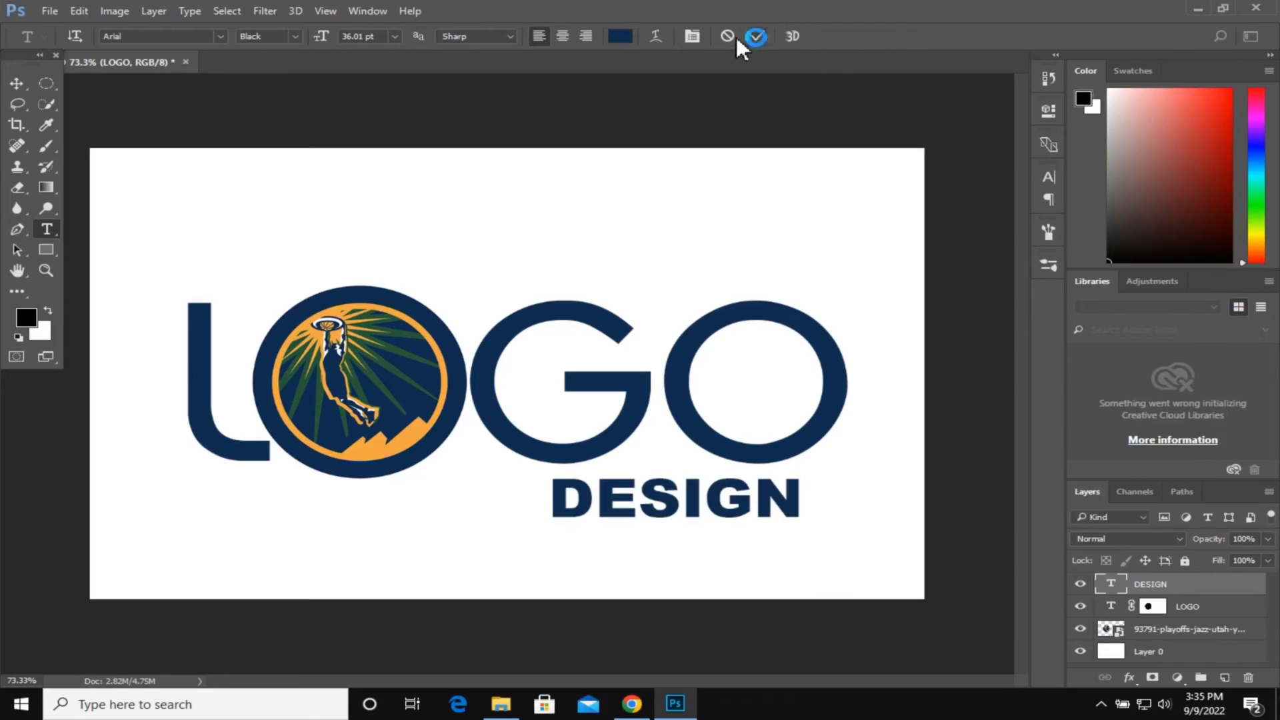
pyautogui.click(16, 83)
pyautogui.moveTo(711, 497); pyautogui.dragTo(569, 523)
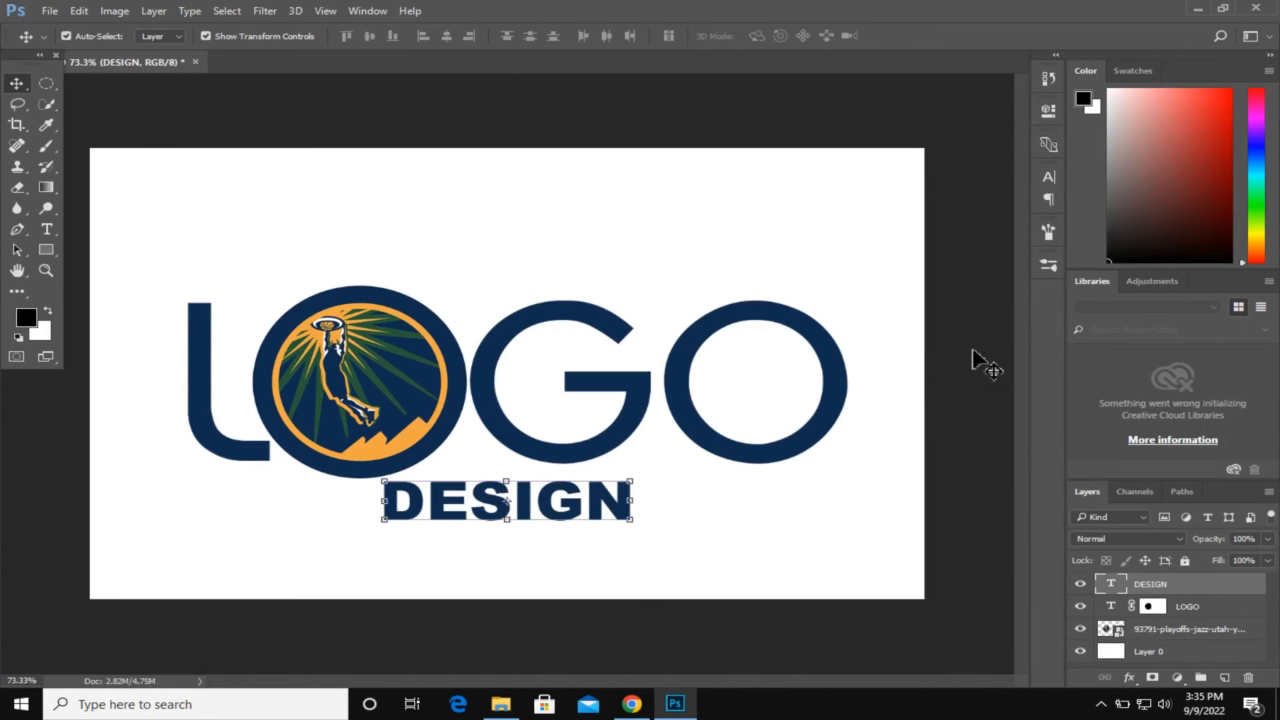
# Center the LOGO text both vertically and horizontally on the canvas by aligning it with the background layer.
pyautogui.click(974, 357)
pyautogui.click(678, 382)
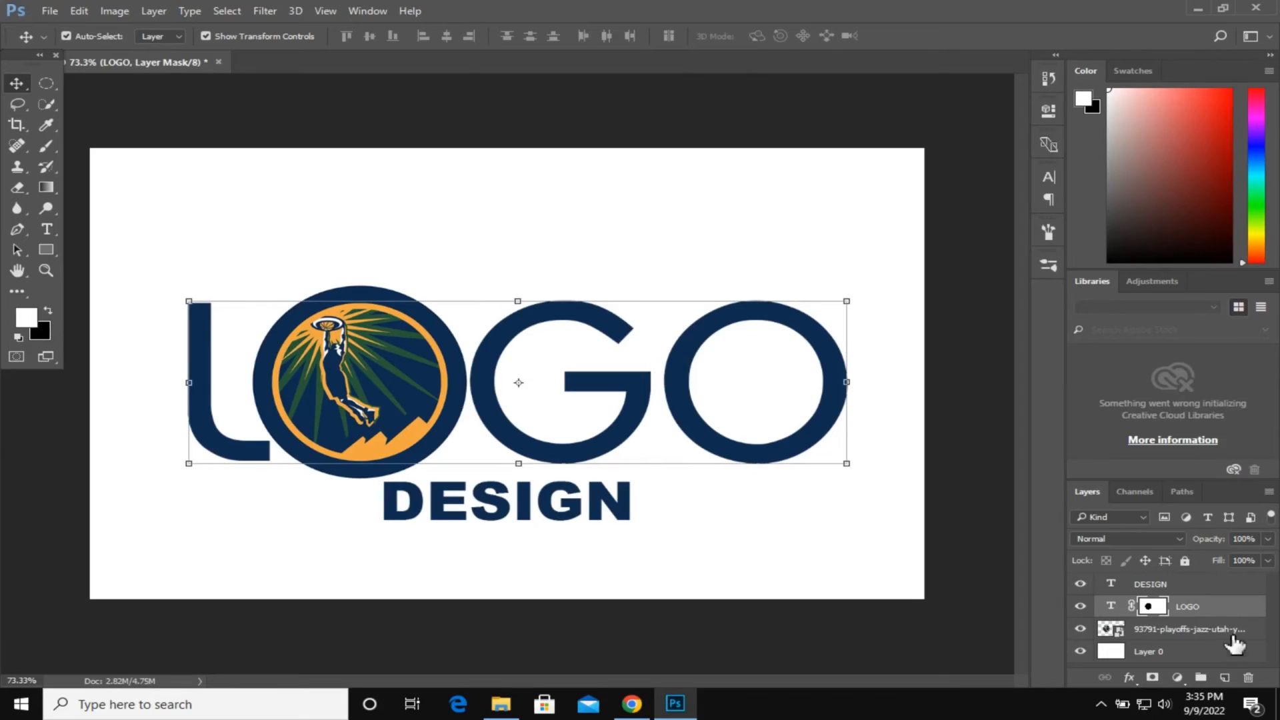
pyautogui.click(1198, 659)
pyautogui.click(369, 36)
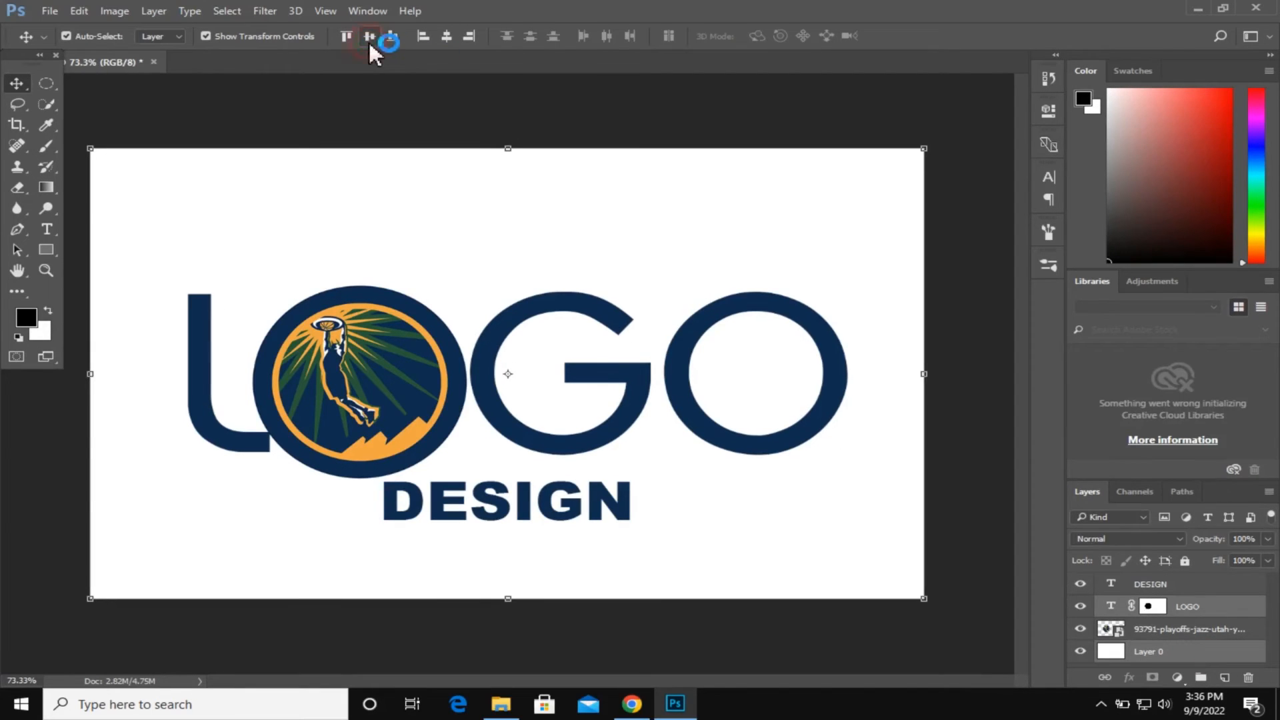
pyautogui.click(447, 37)
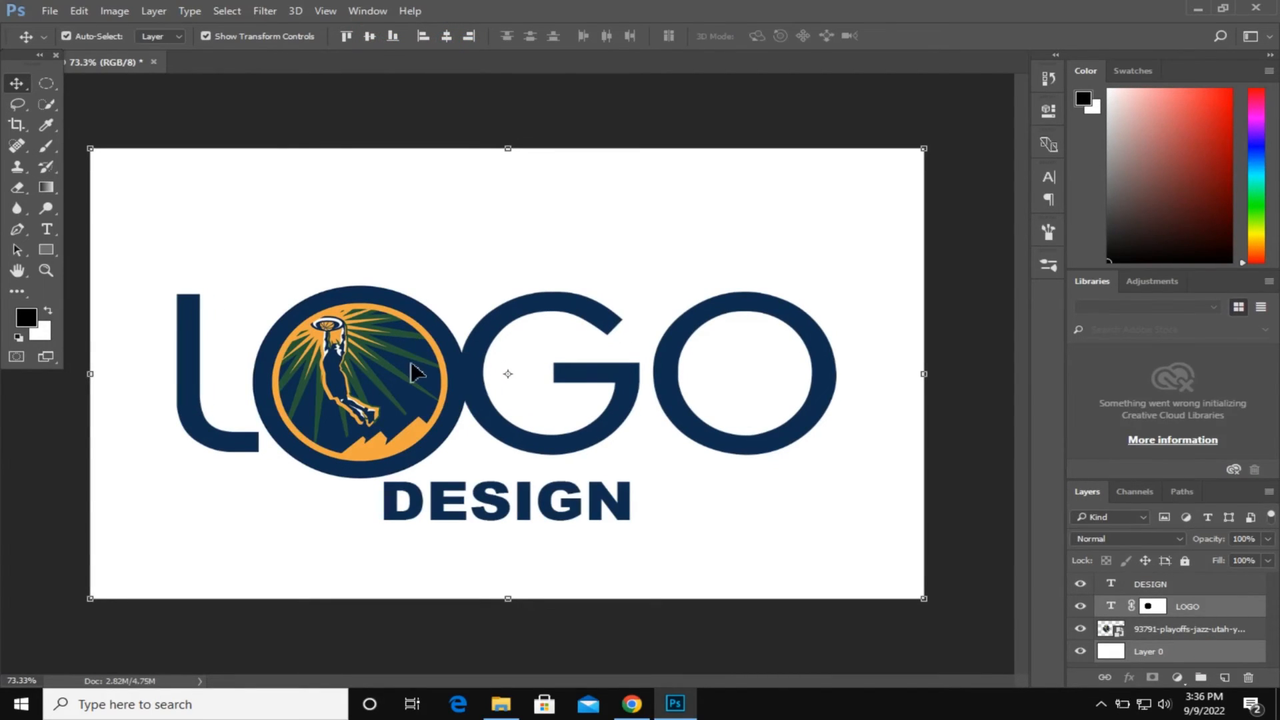
# Move the round emblem back into the gap between the L and the G and scale it to 48.63%.
pyautogui.click(1177, 632)
pyautogui.moveTo(434, 400); pyautogui.dragTo(416, 398)
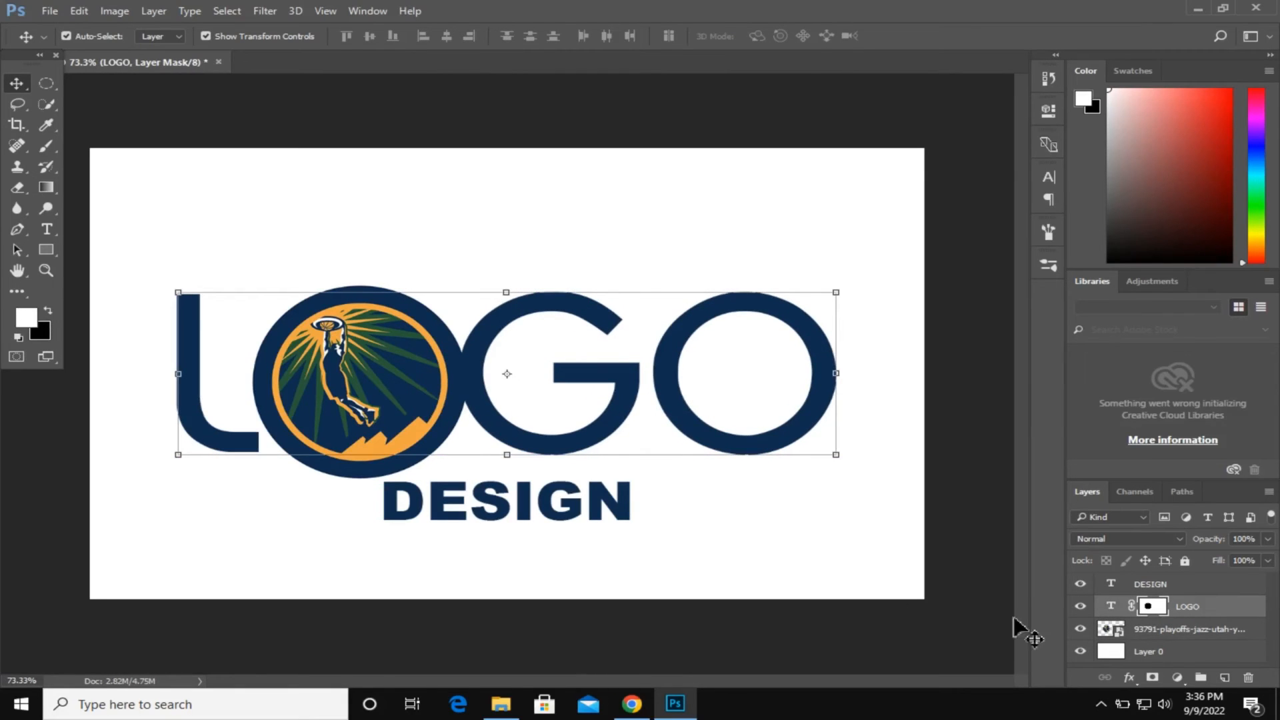
pyautogui.click(1170, 632)
pyautogui.moveTo(396, 370); pyautogui.dragTo(384, 361)
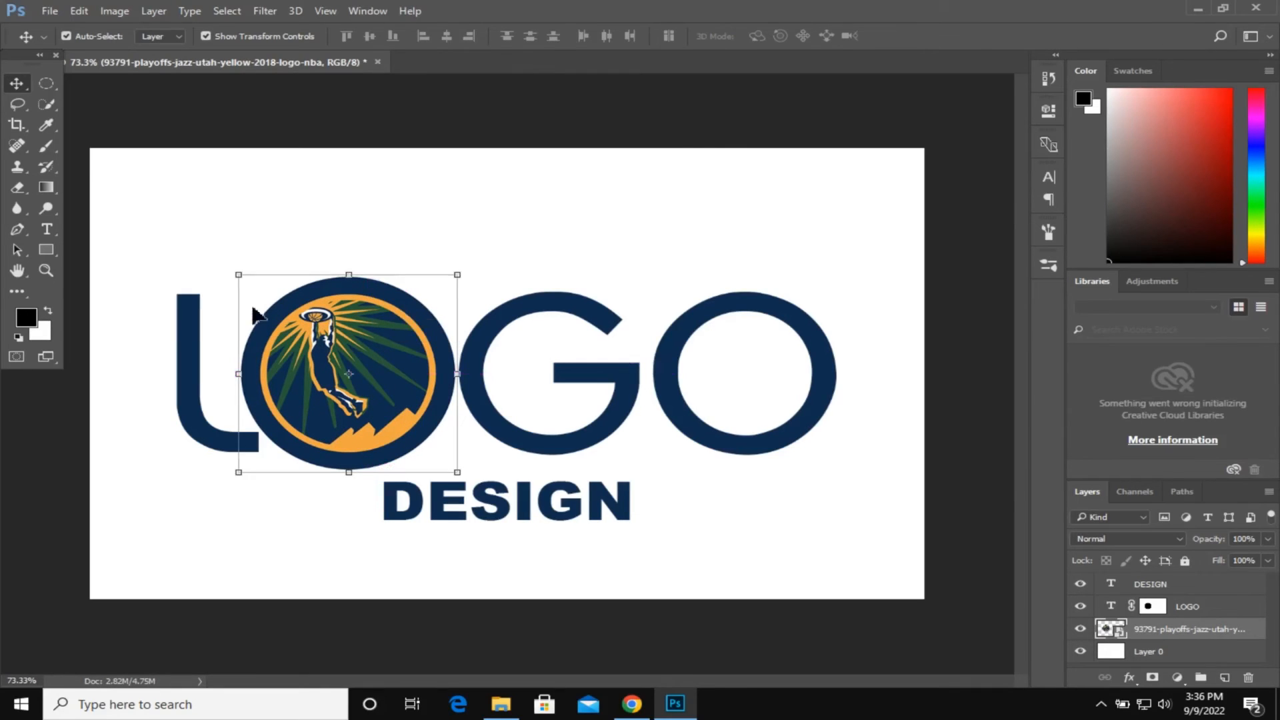
pyautogui.moveTo(234, 273); pyautogui.dragTo(245, 280)
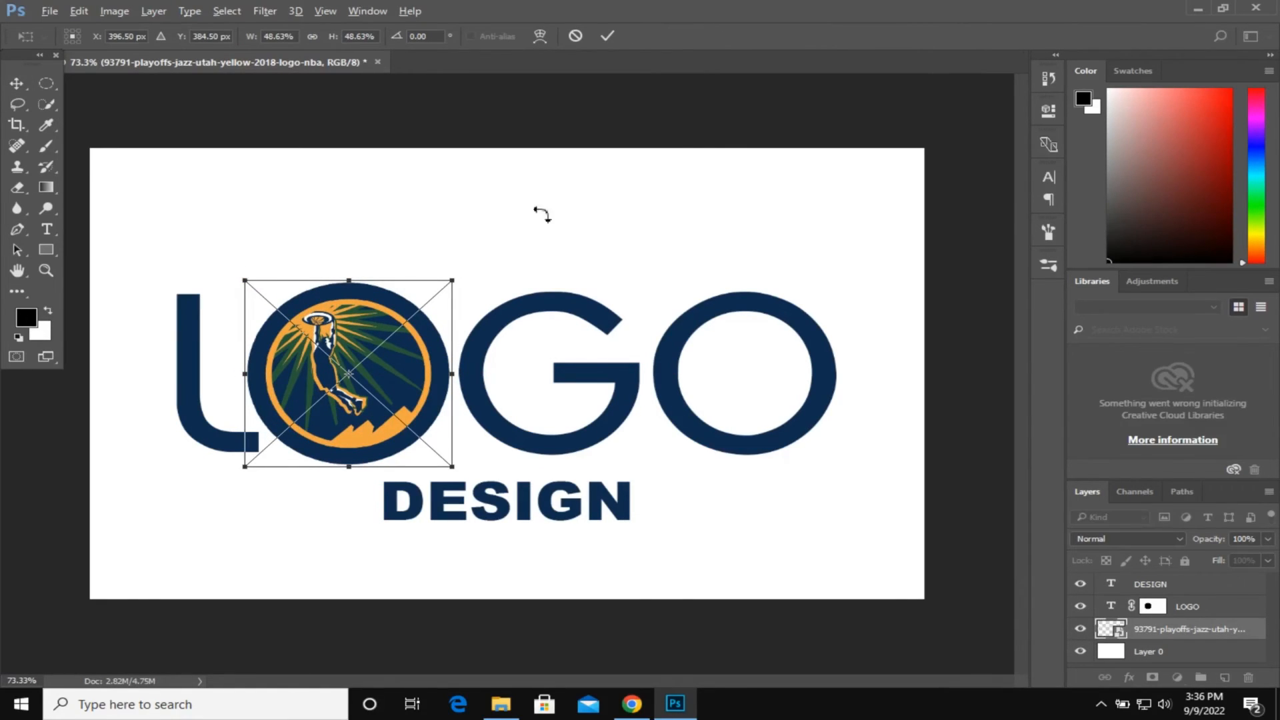
pyautogui.click(606, 35)
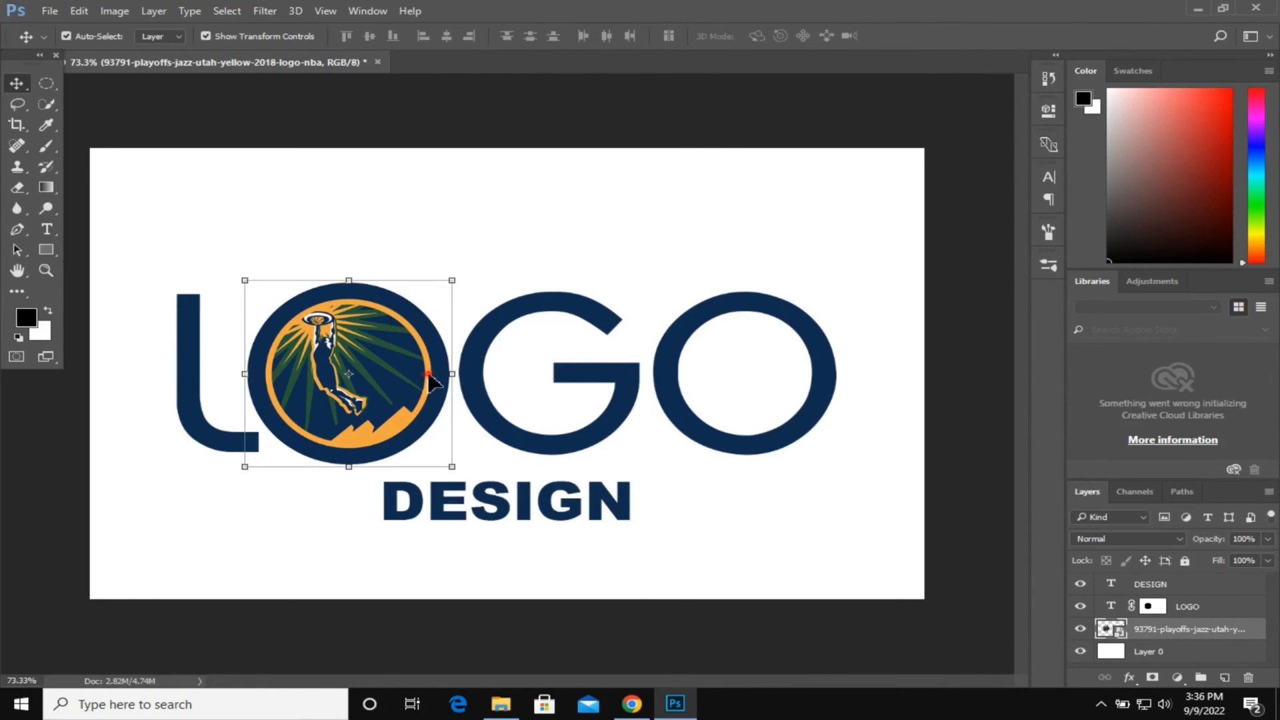
# Move the DESIGN text slightly up so it sits closer beneath the LOGO text.
pyautogui.click(433, 381)
pyautogui.moveTo(433, 382); pyautogui.dragTo(433, 381)
pyautogui.press('x')
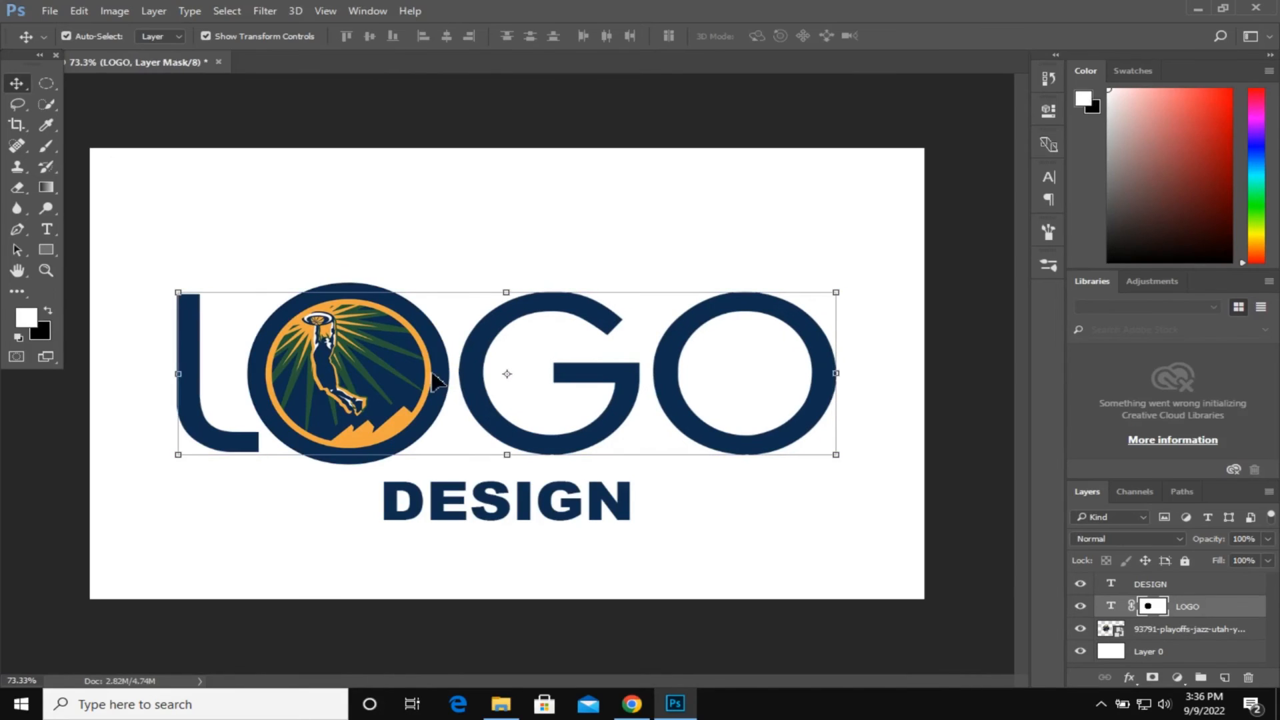
pyautogui.keyDown('ctrl'); pyautogui.click(563, 519); pyautogui.keyUp('ctrl')
pyautogui.moveTo(580, 520); pyautogui.dragTo(545, 497)
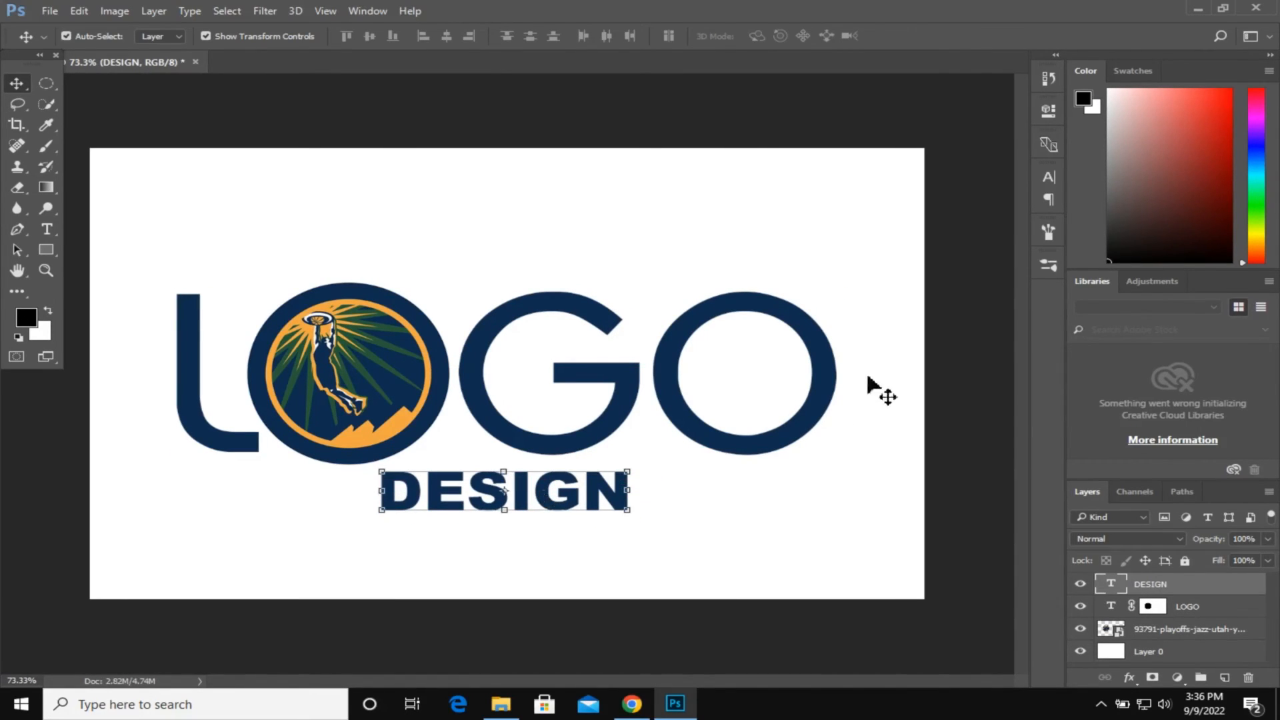
pyautogui.click(1004, 420)
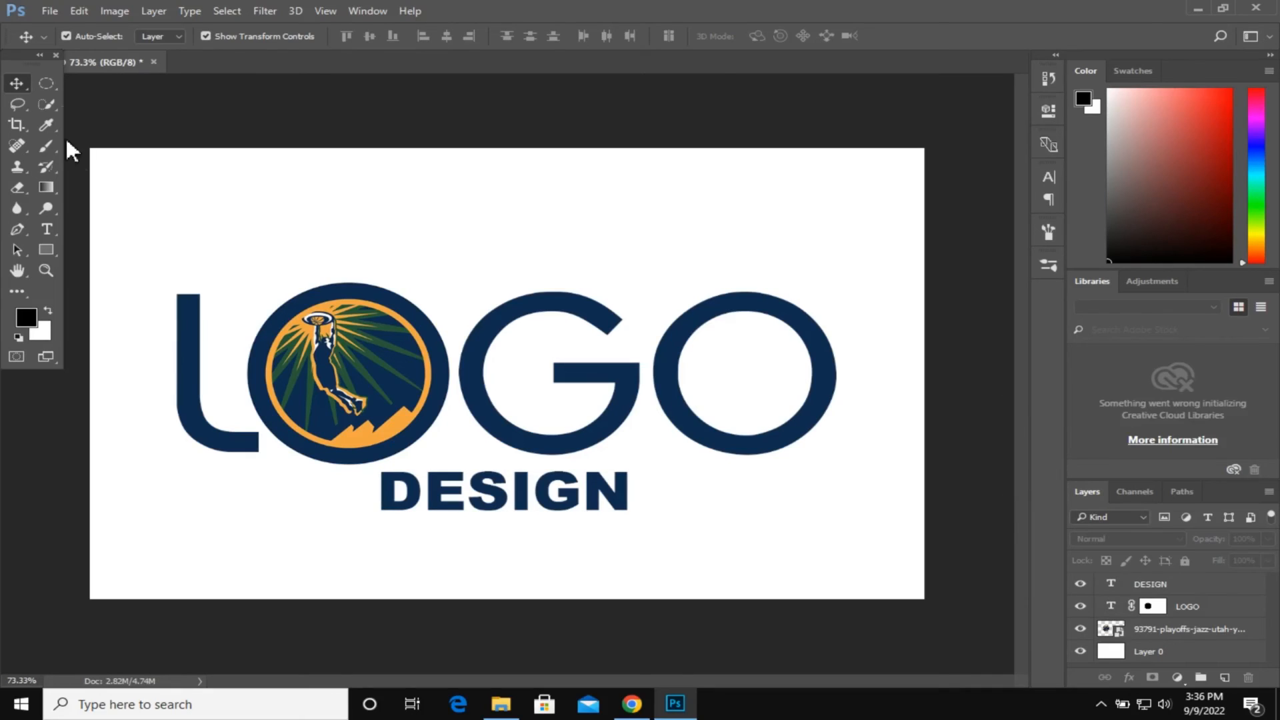
# Set up a yellow-to-white gradient for Layer 0 from the Black, White preset, changing the black stop's color to e7fe26.
pyautogui.click(45, 188)
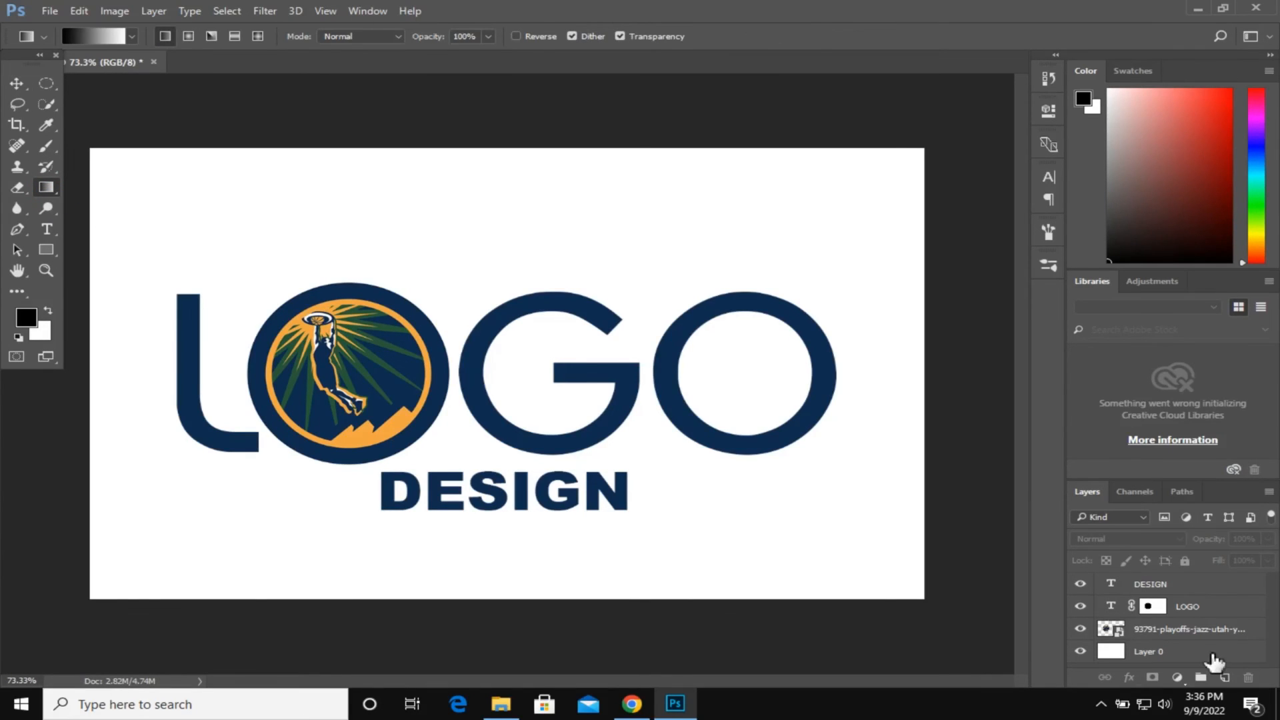
pyautogui.click(1213, 654)
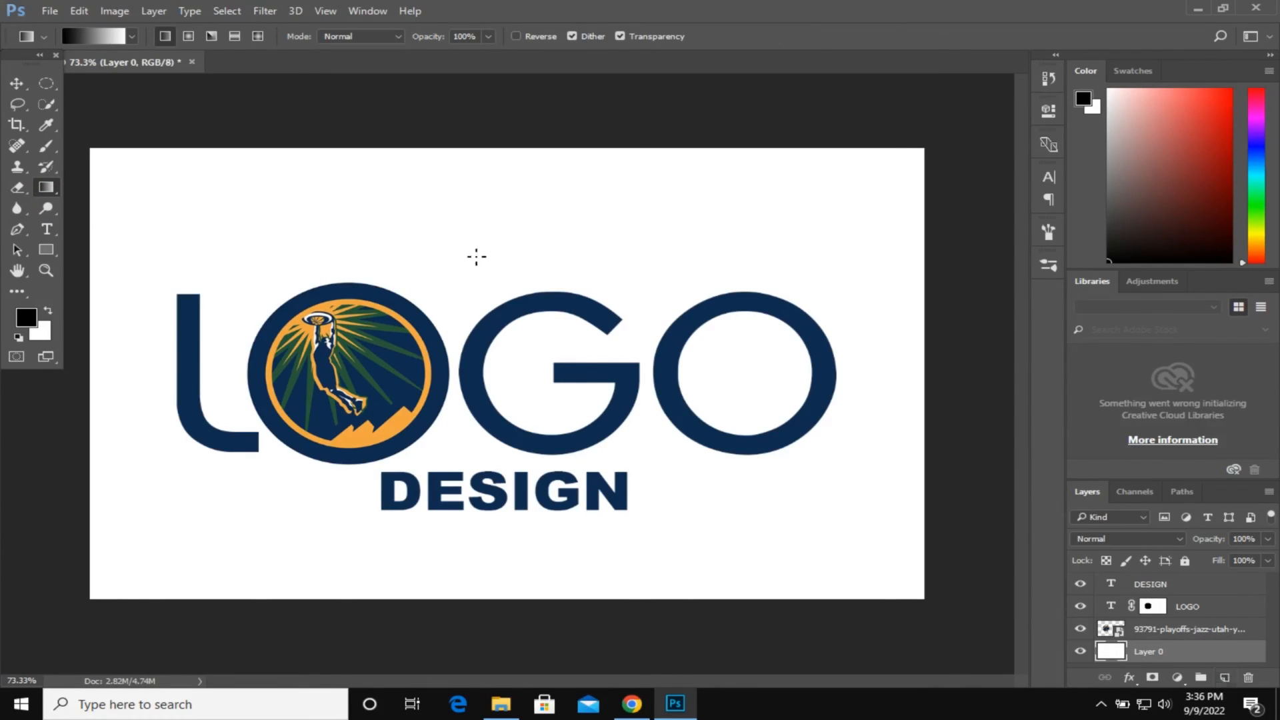
pyautogui.click(90, 34)
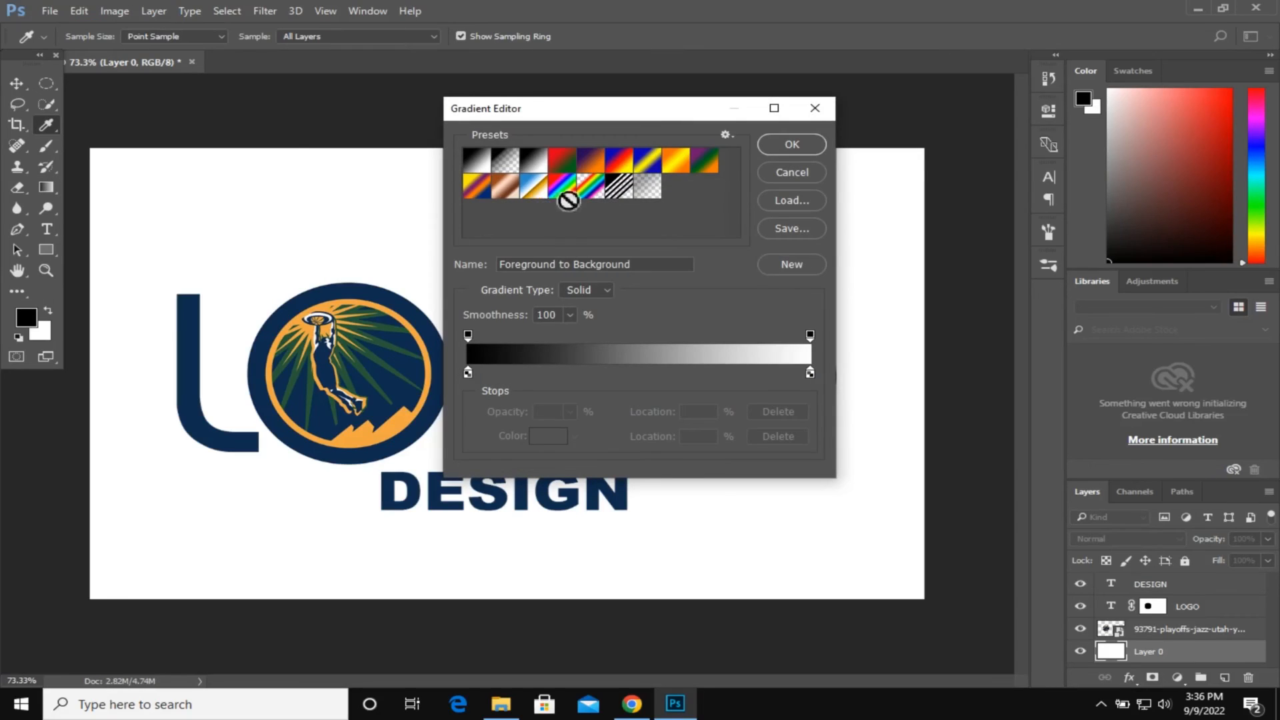
pyautogui.click(534, 165)
pyautogui.click(469, 373)
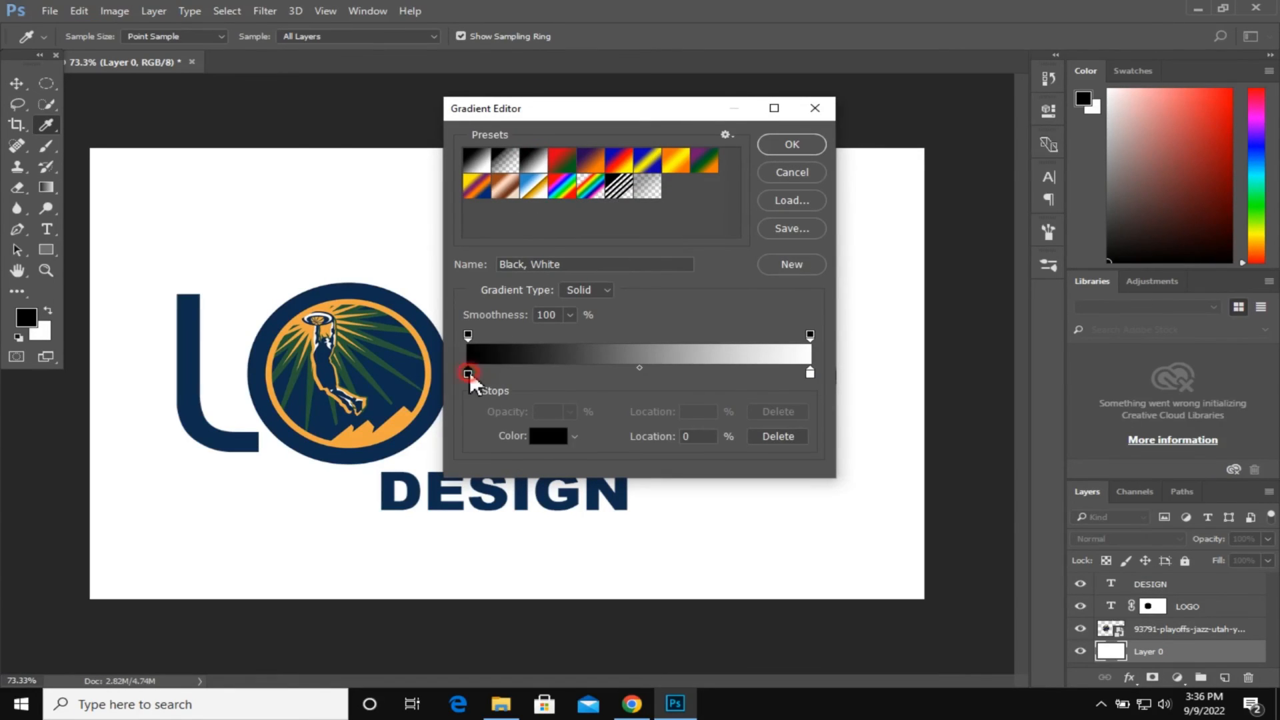
pyautogui.click(548, 436)
pyautogui.click(657, 341)
pyautogui.moveTo(579, 186); pyautogui.dragTo(605, 176)
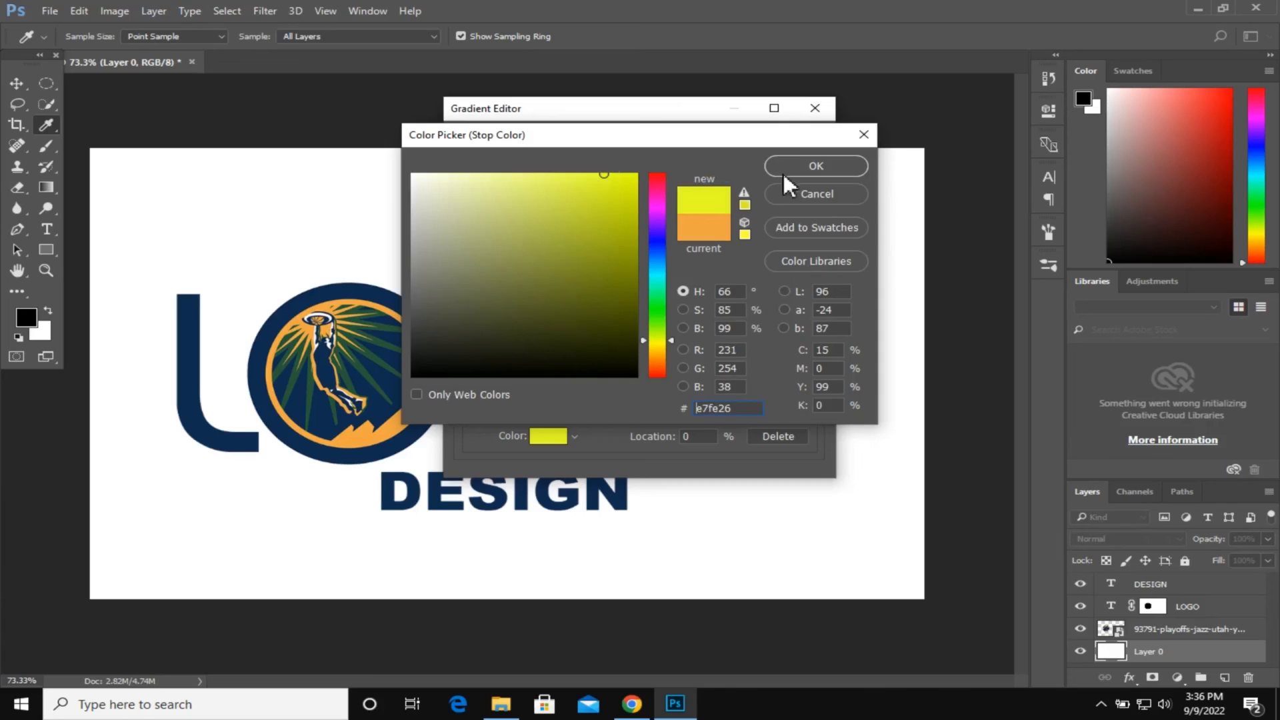
pyautogui.click(815, 170)
pyautogui.click(807, 143)
# Fill the background layer with the gradient in Angle style, running from the canvas center straight down past its lower edge.
pyautogui.click(211, 36)
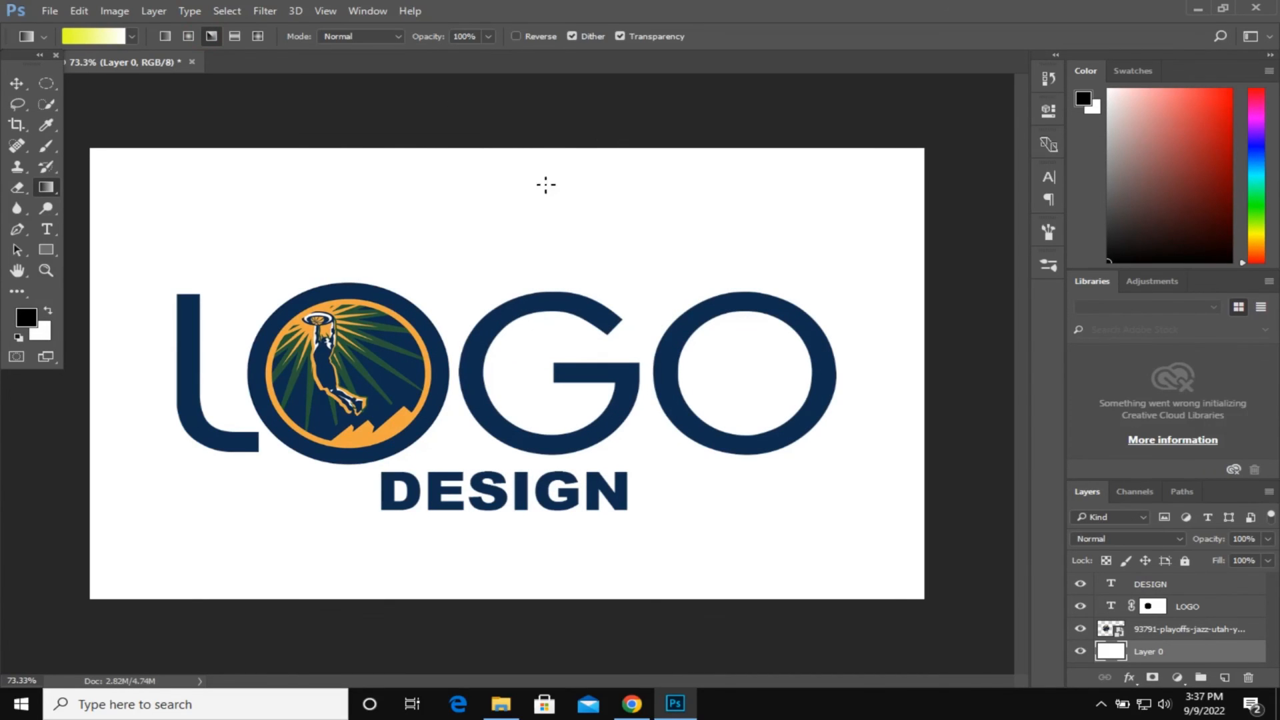
pyautogui.moveTo(497, 372); pyautogui.dragTo(501, 676)
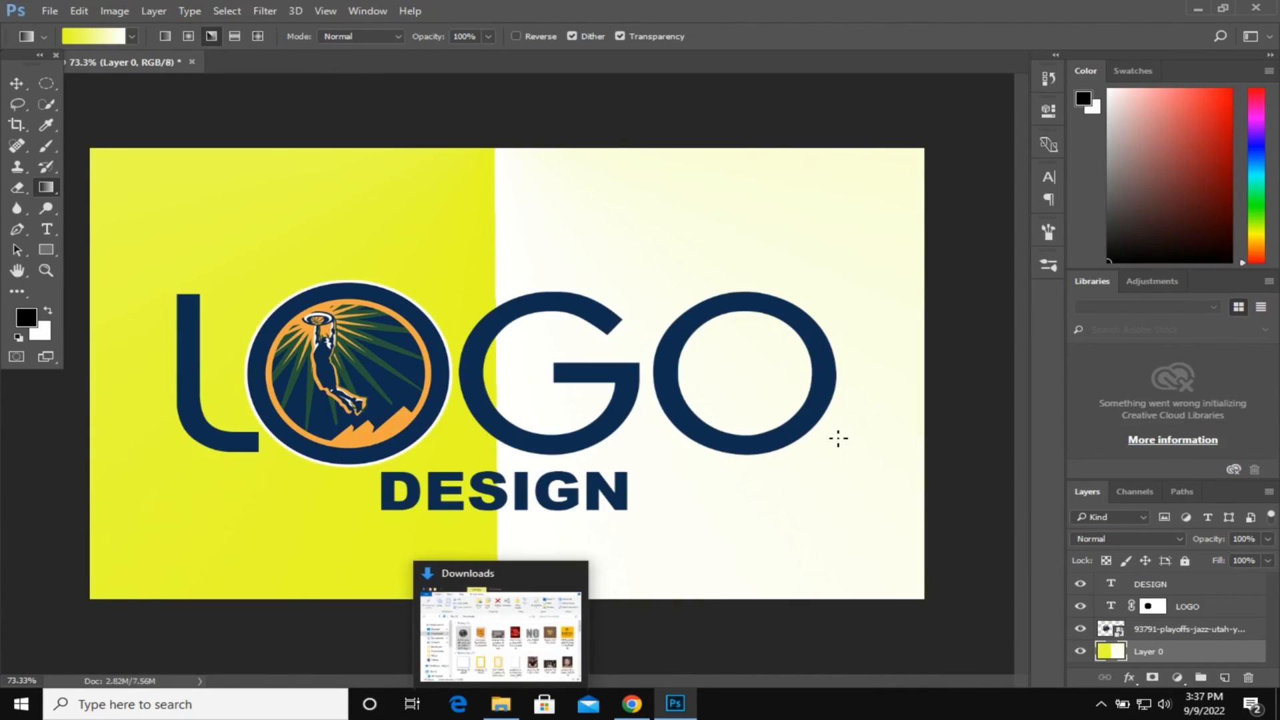
pyautogui.click(19, 81)
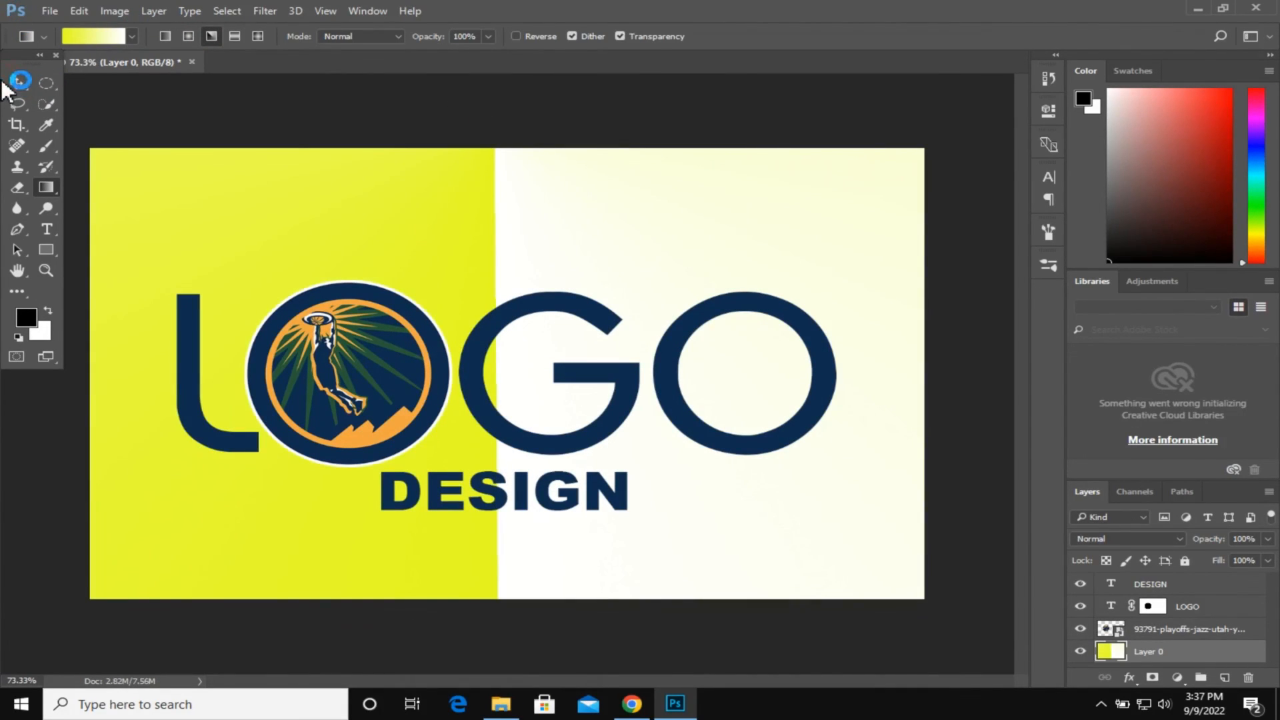
pyautogui.click(16, 82)
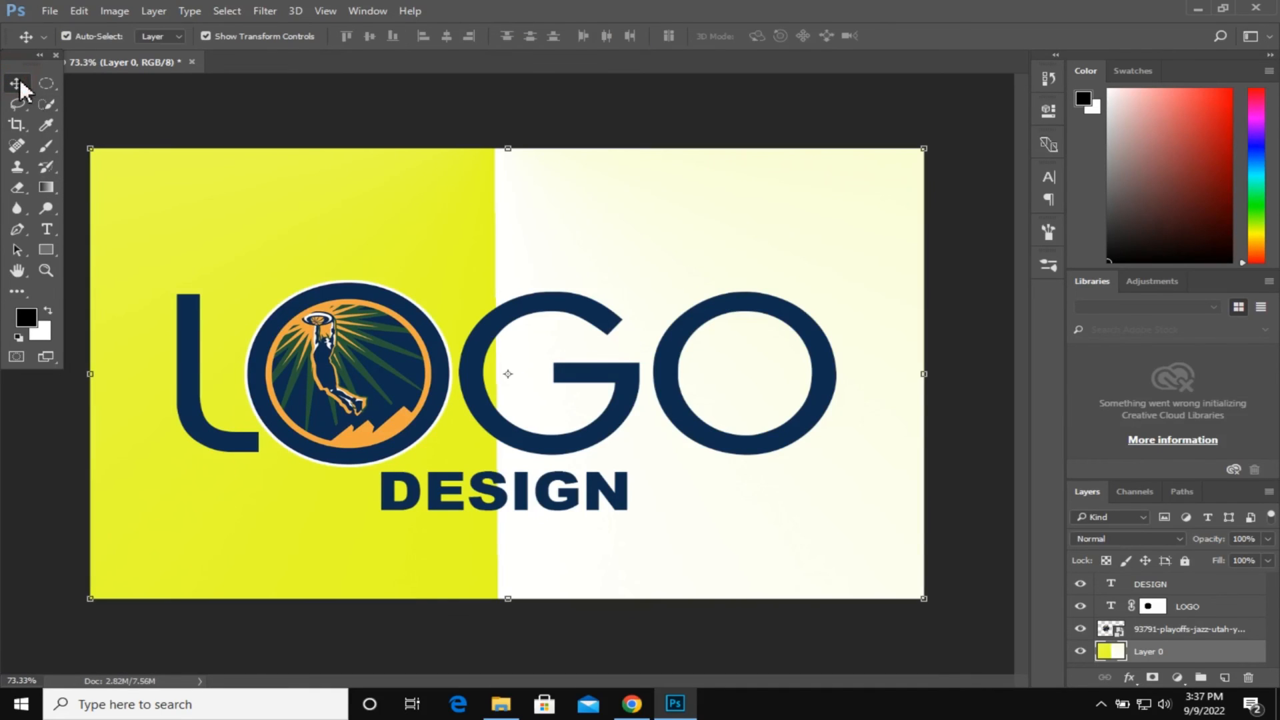
pyautogui.click(523, 505)
pyautogui.scroll(-5, 653, 293)
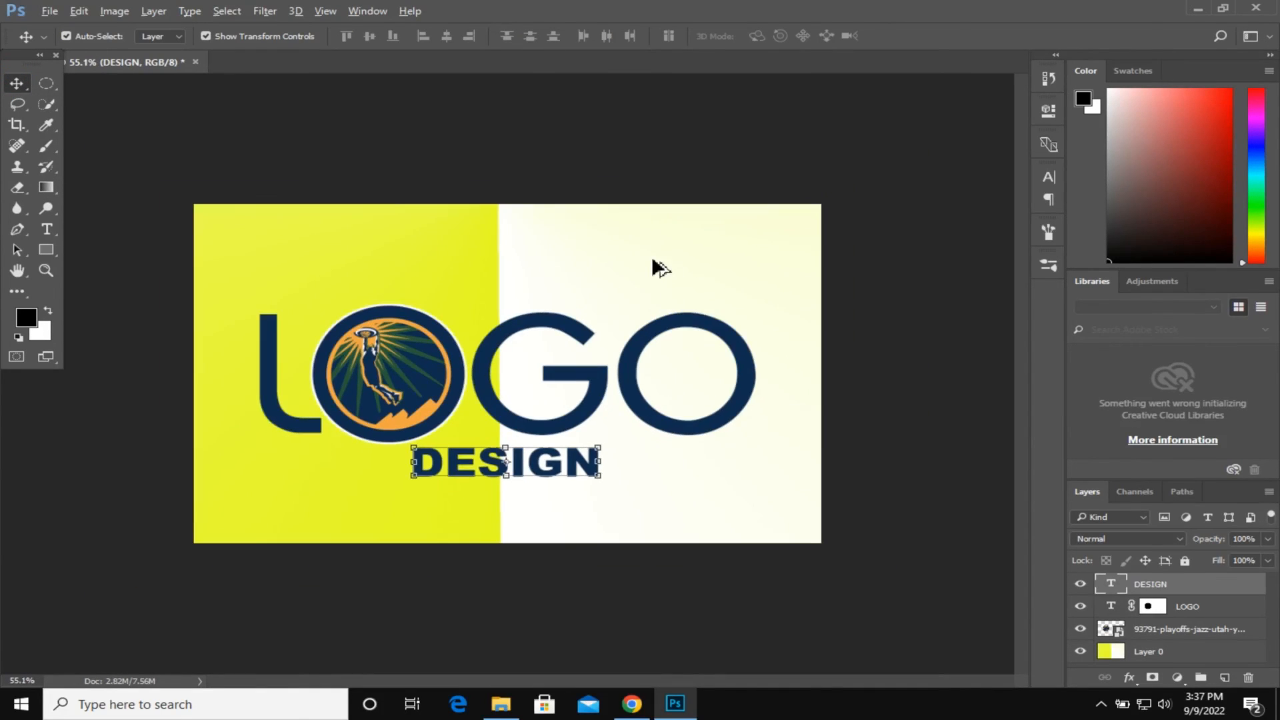
pyautogui.click(930, 306)
pyautogui.scroll(-2, 930, 307)
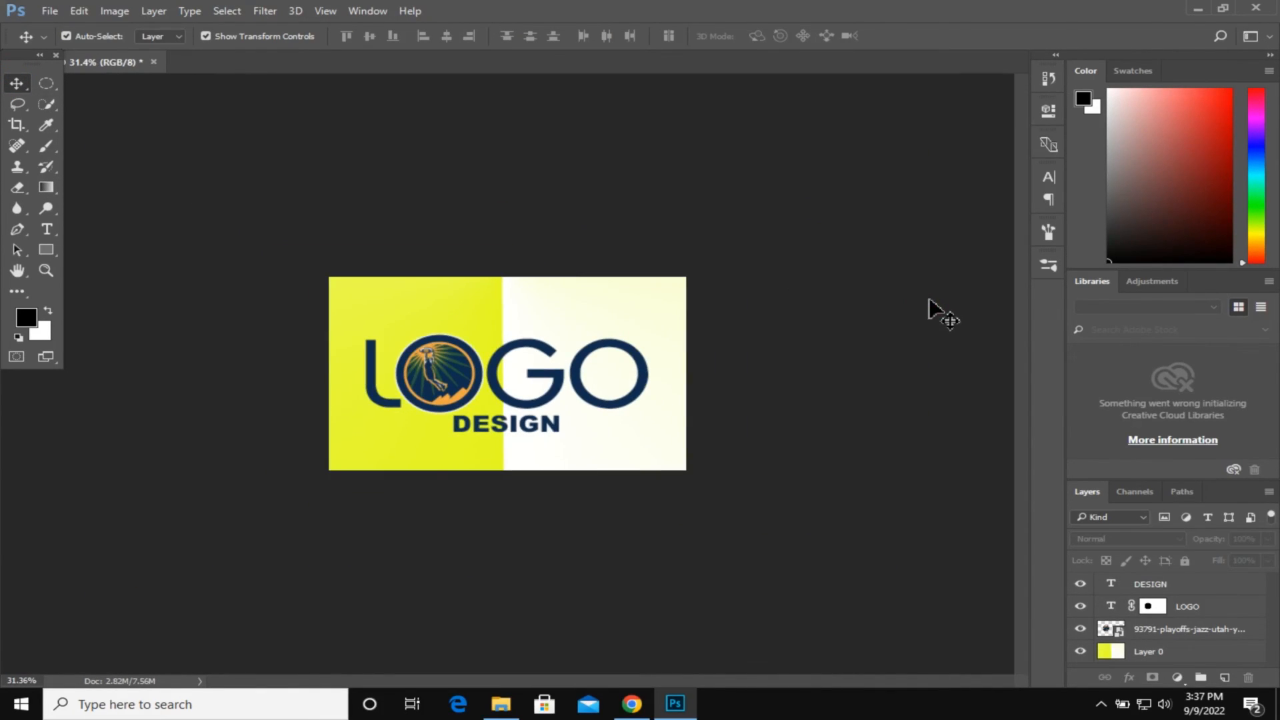